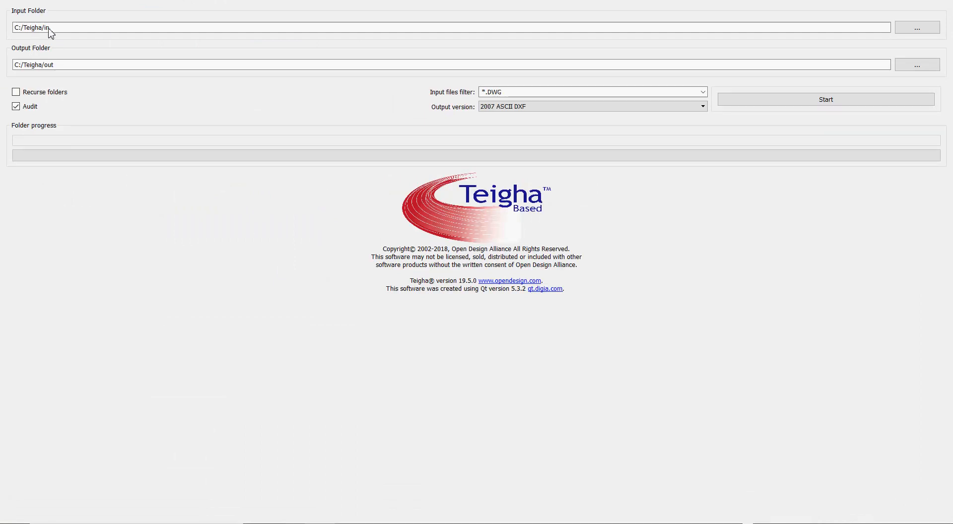
# Choose 2007 ASCII DXF as the output version and start converting the DWG files from C:/Teigha/in into C:/Teigha/out
pyautogui.click(52, 65)
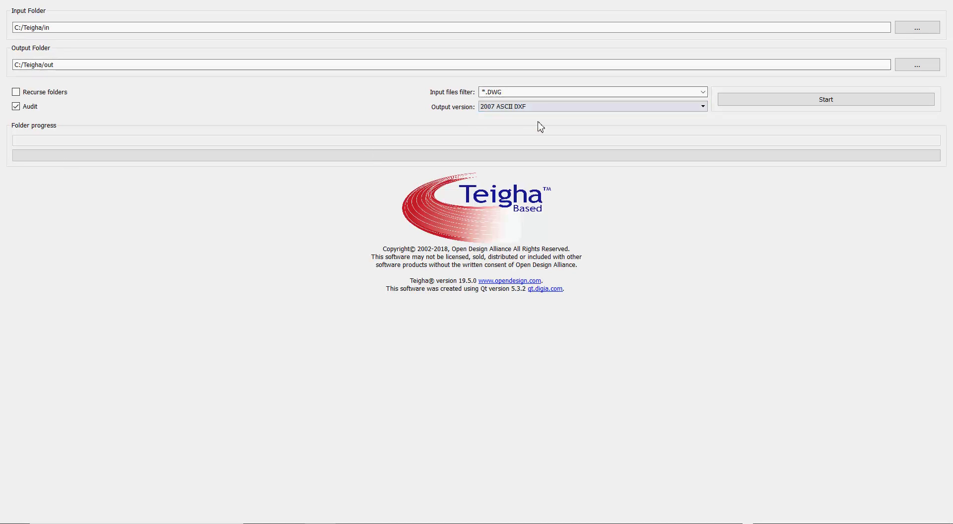
pyautogui.click(702, 106)
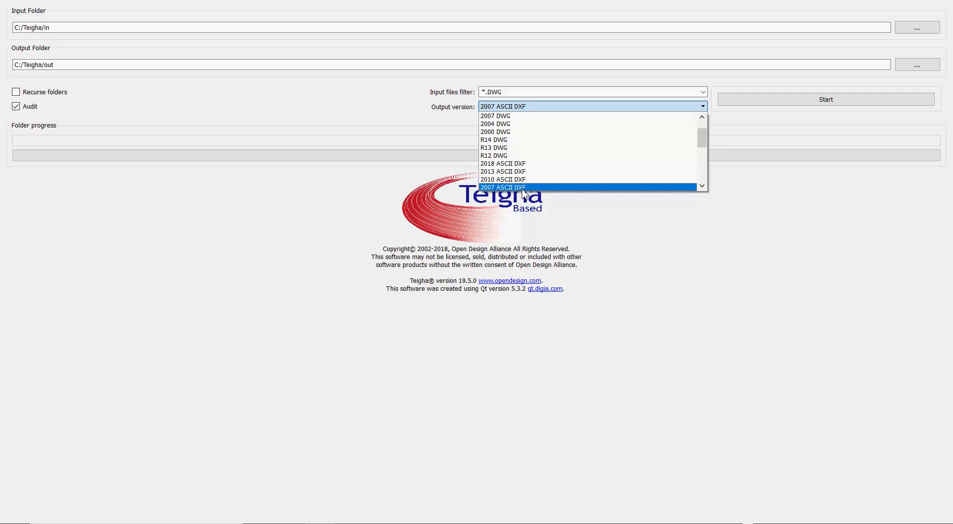
pyautogui.click(701, 186)
pyautogui.click(702, 187)
pyautogui.click(702, 187)
pyautogui.click(703, 186)
pyautogui.click(702, 187)
pyautogui.click(702, 187)
pyautogui.click(703, 186)
pyautogui.click(702, 187)
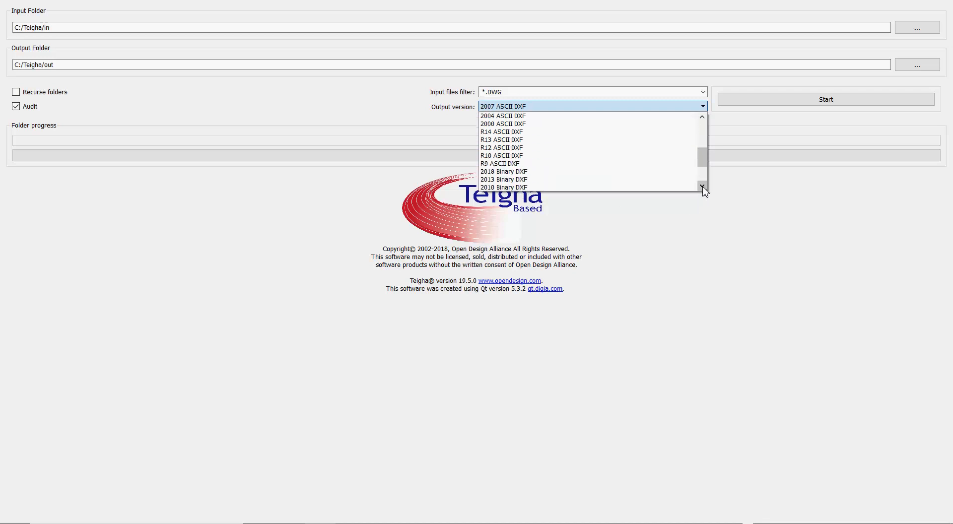
pyautogui.click(703, 186)
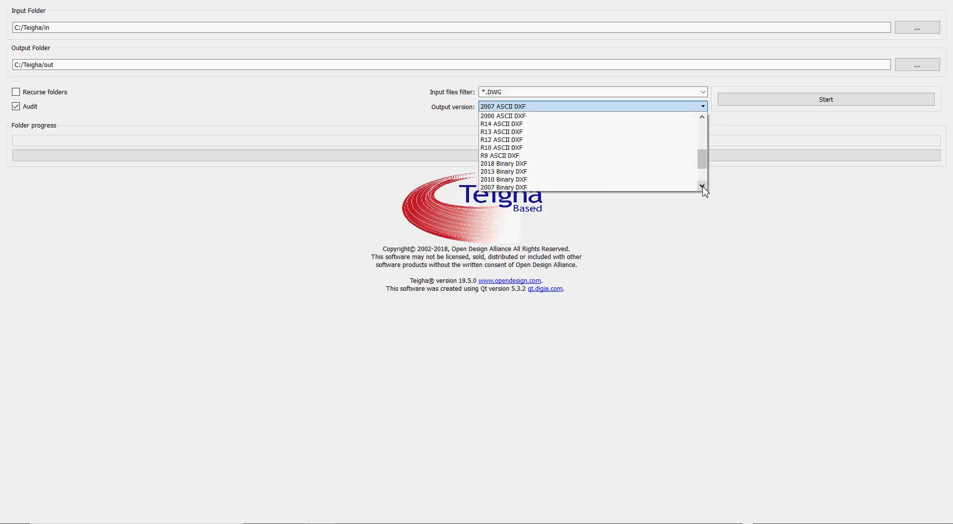
pyautogui.click(703, 118)
pyautogui.click(703, 117)
pyautogui.click(703, 117)
pyautogui.click(704, 117)
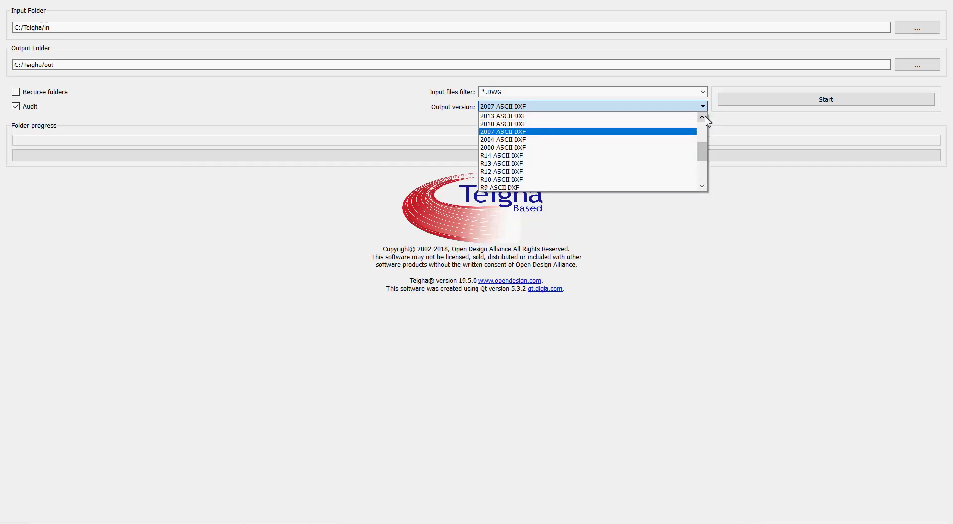
pyautogui.click(703, 117)
pyautogui.click(515, 140)
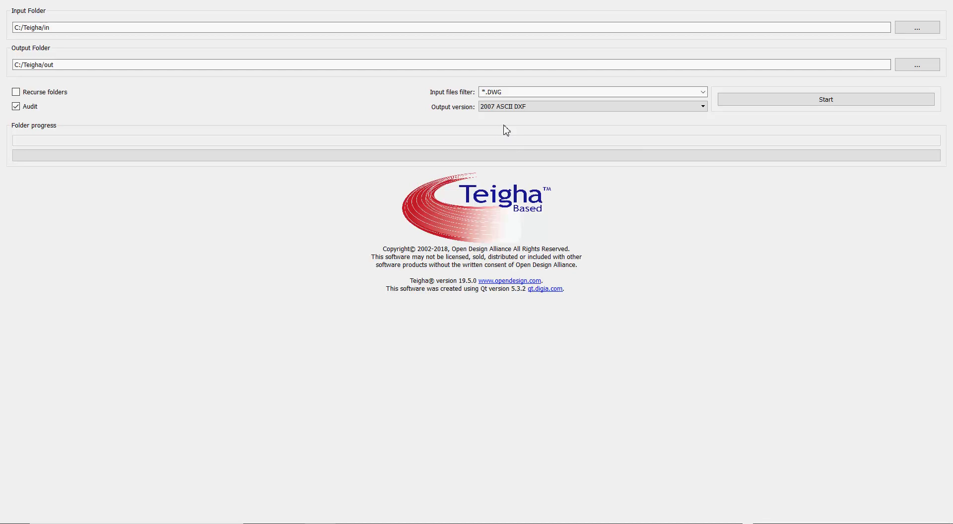
pyautogui.click(825, 100)
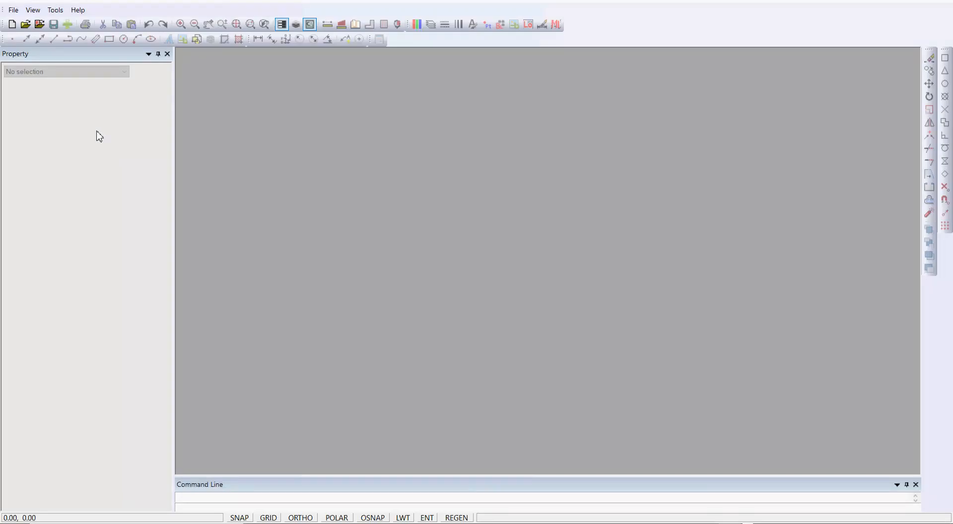
# Switch to gCADPlus and create a new drawing from the Default.lcd template
pyautogui.click(11, 24)
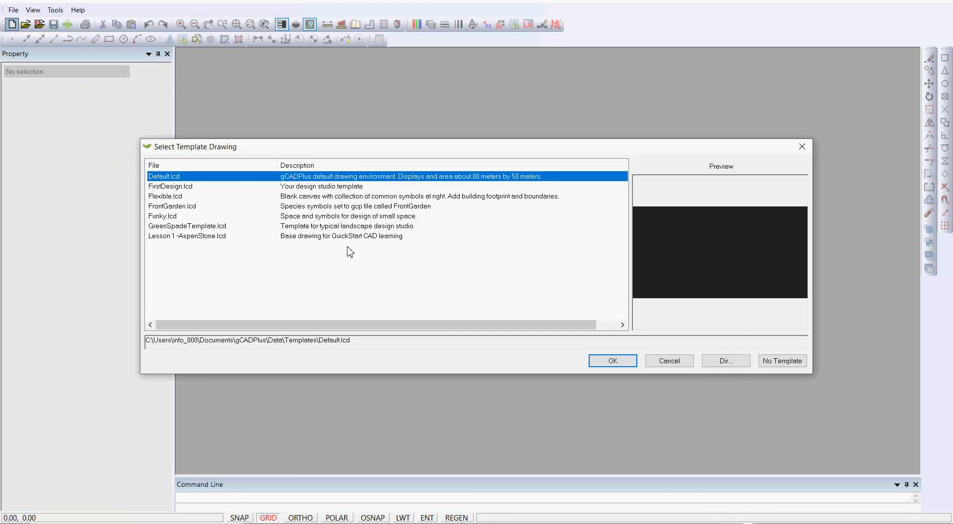
pyautogui.click(613, 360)
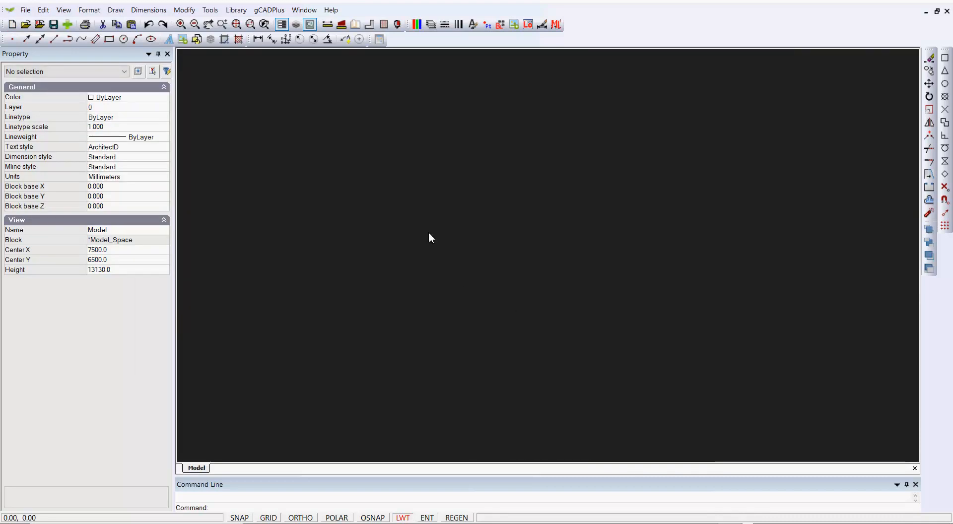
# Import the converted file 1358FS01-V1.dxf from the C:/Teigha/out folder with gCADPlus DXF In
pyautogui.click(25, 10)
pyautogui.moveTo(75, 135)
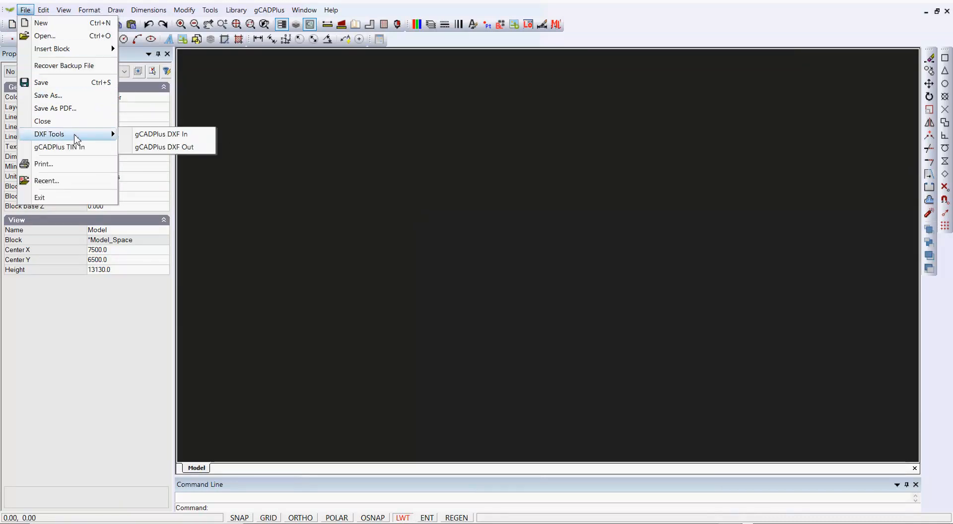
pyautogui.click(162, 135)
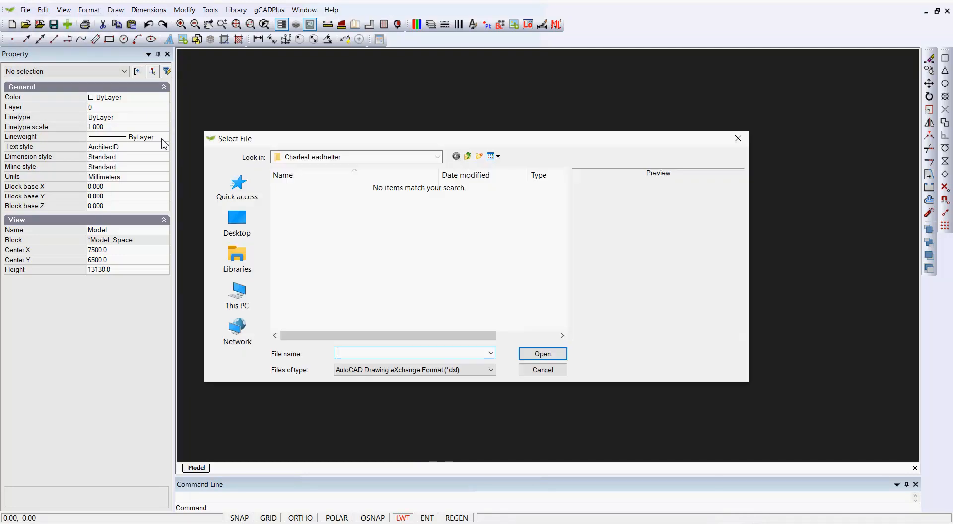
pyautogui.click(467, 156)
pyautogui.click(466, 156)
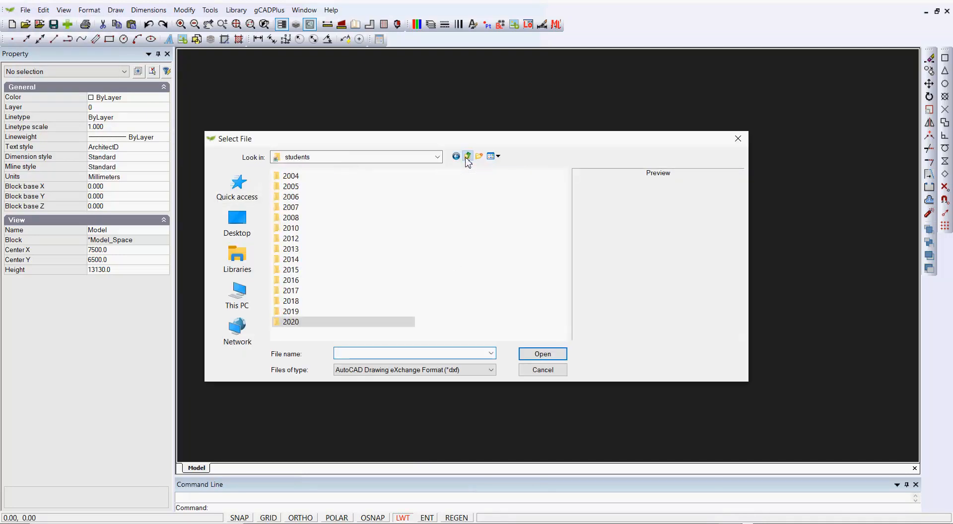
pyautogui.click(436, 157)
pyautogui.click(323, 348)
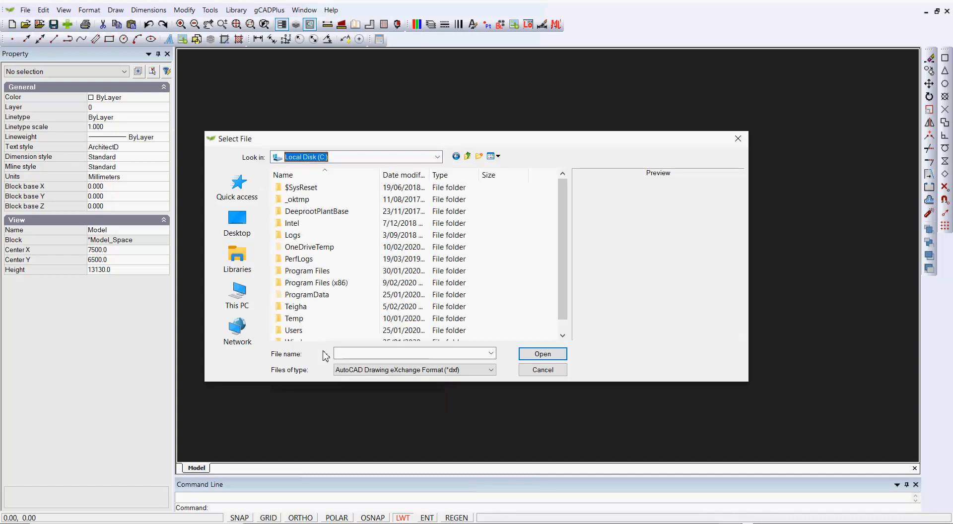
pyautogui.doubleClick(284, 306)
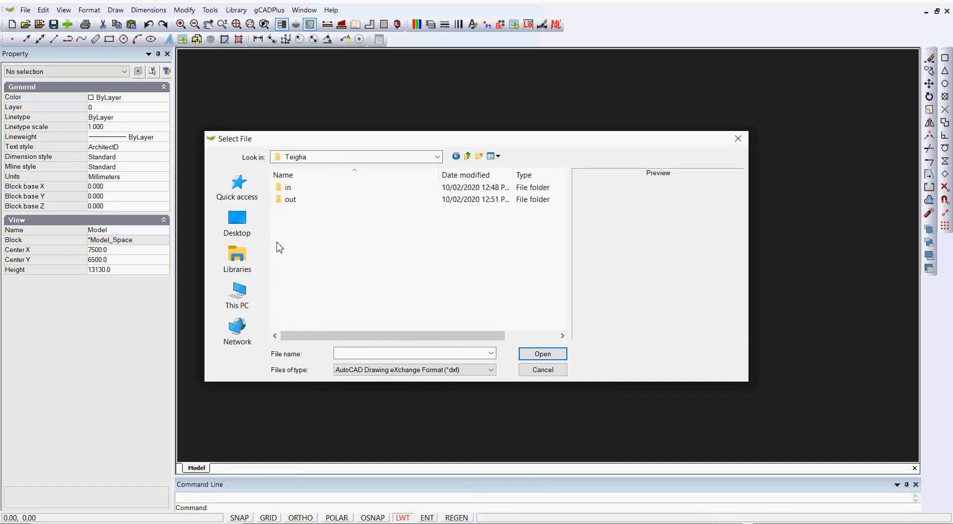
pyautogui.doubleClick(285, 198)
pyautogui.click(295, 187)
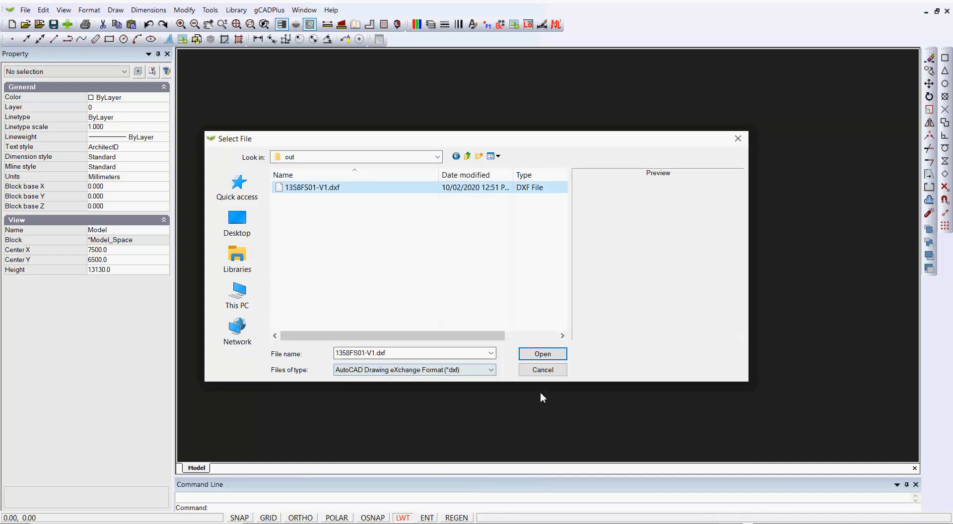
pyautogui.click(543, 354)
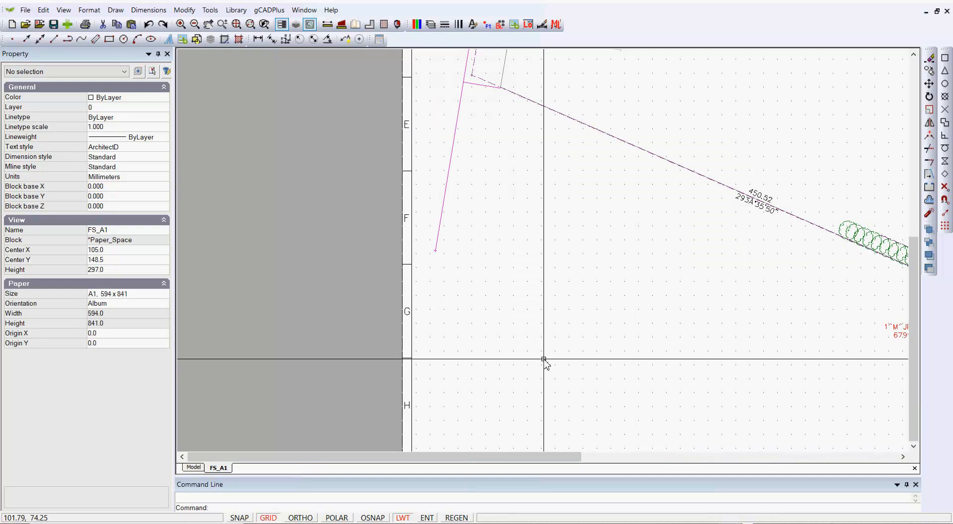
# Fit the FS_A1 layout in view, then switch to model space and change its background color to white
pyautogui.rightClick(544, 345)
pyautogui.click(557, 366)
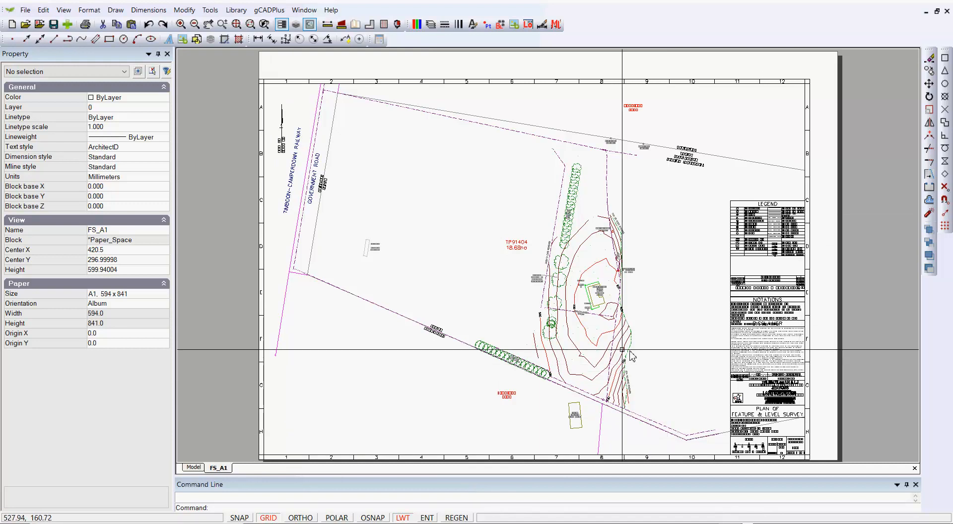
pyautogui.click(192, 469)
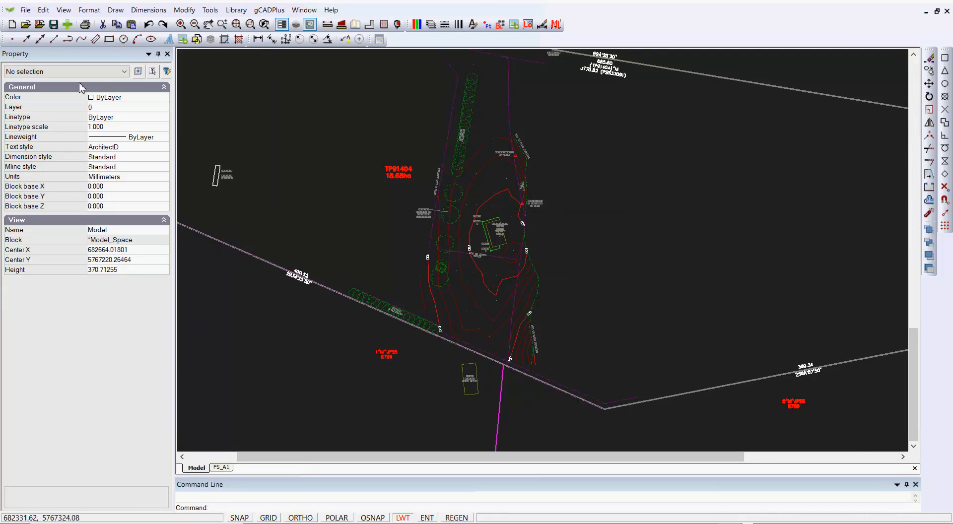
pyautogui.click(64, 10)
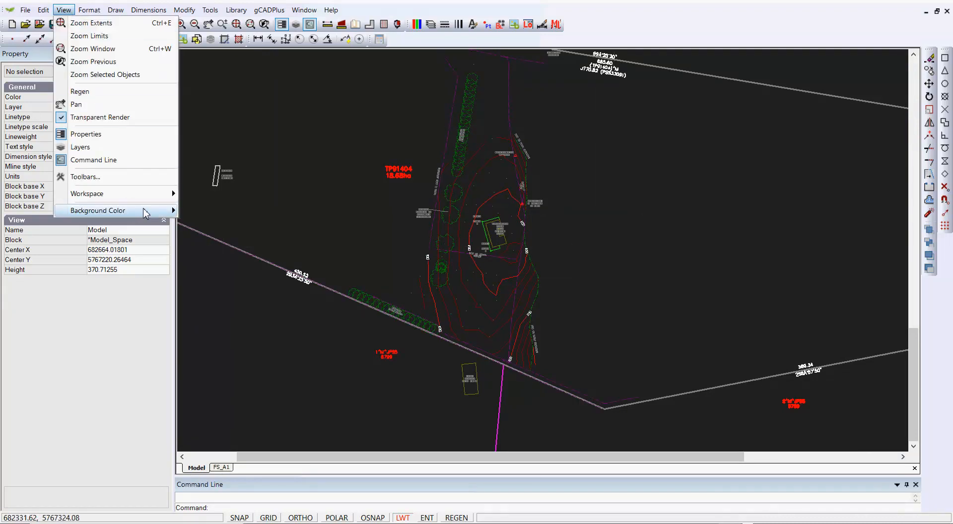
pyautogui.moveTo(145, 210)
pyautogui.click(212, 213)
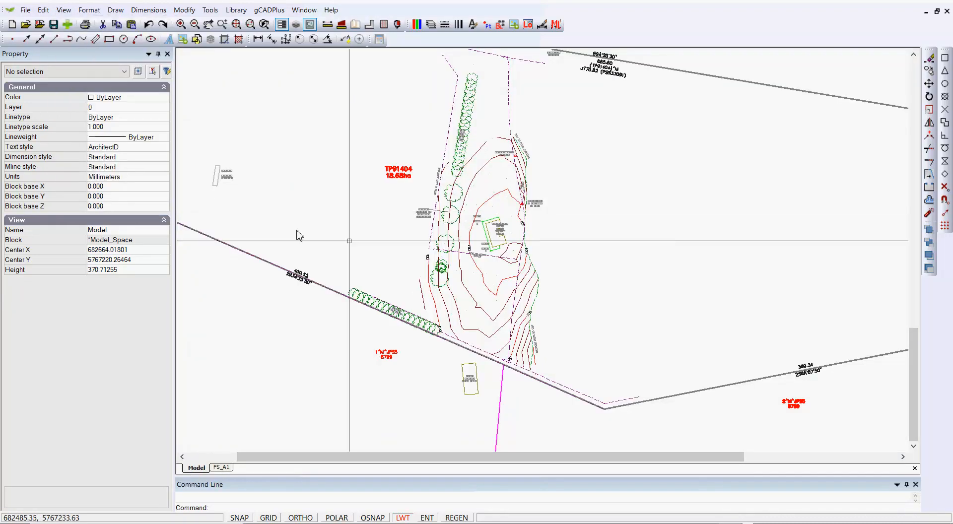
# Inspect the whole survey in model space, and examine the title block and scale bar in the FS_A1 layout
pyautogui.scroll(-3, 578, 236)
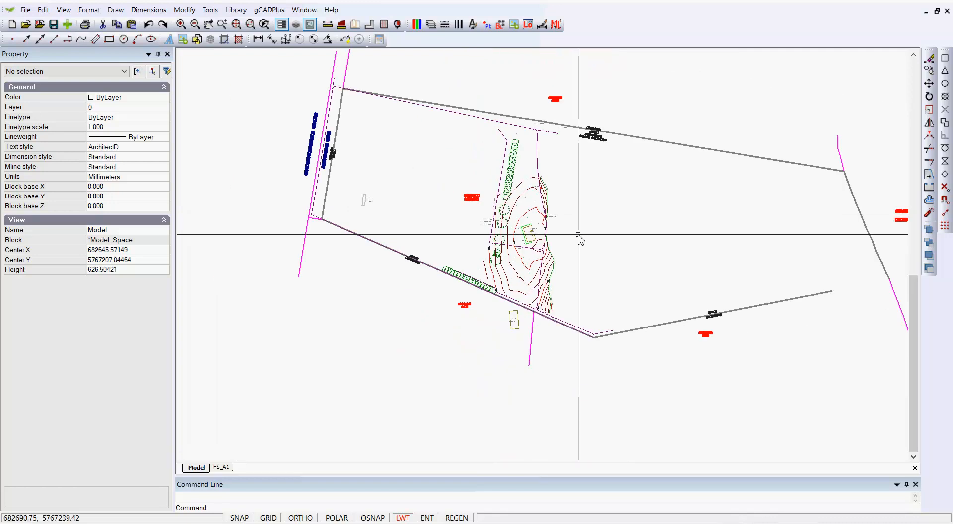
pyautogui.scroll(-2, 578, 235)
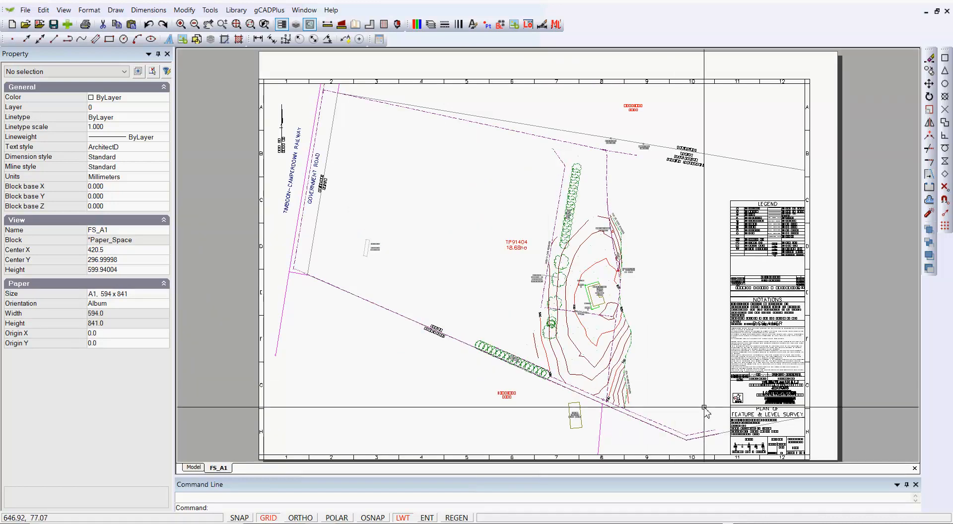
pyautogui.scroll(1, 721, 406)
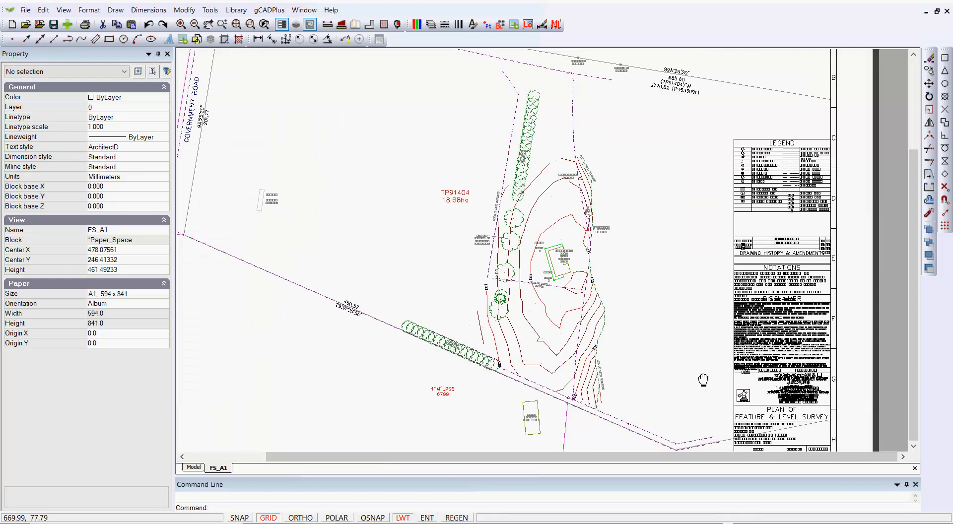
pyautogui.moveTo(720, 406); pyautogui.dragTo(640, 254, button='middle')
pyautogui.scroll(4, 642, 255)
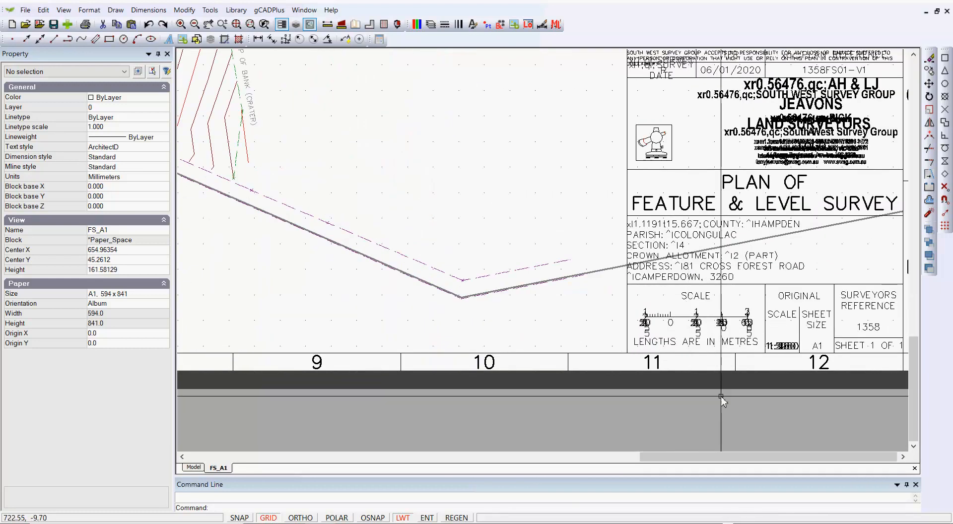
pyautogui.scroll(2, 723, 394)
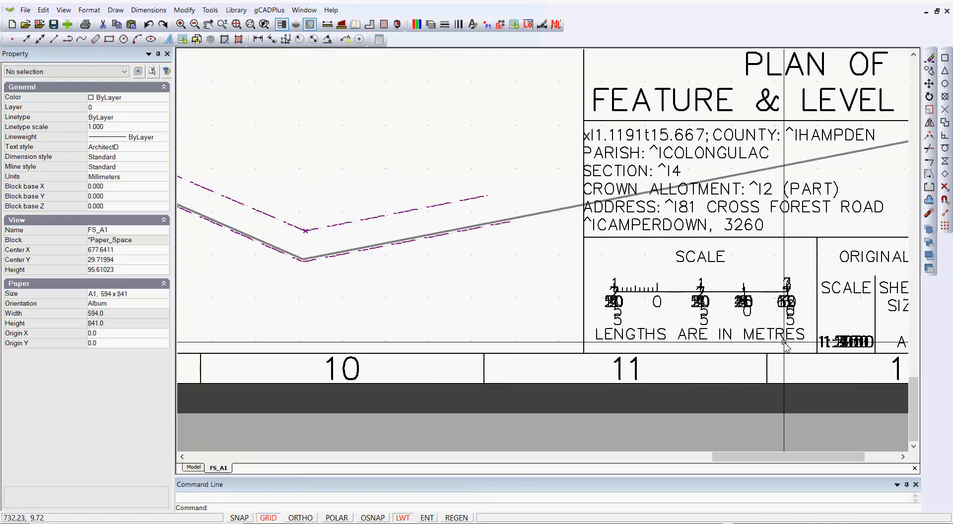
pyautogui.scroll(-5, 777, 346)
pyautogui.scroll(-4, 784, 346)
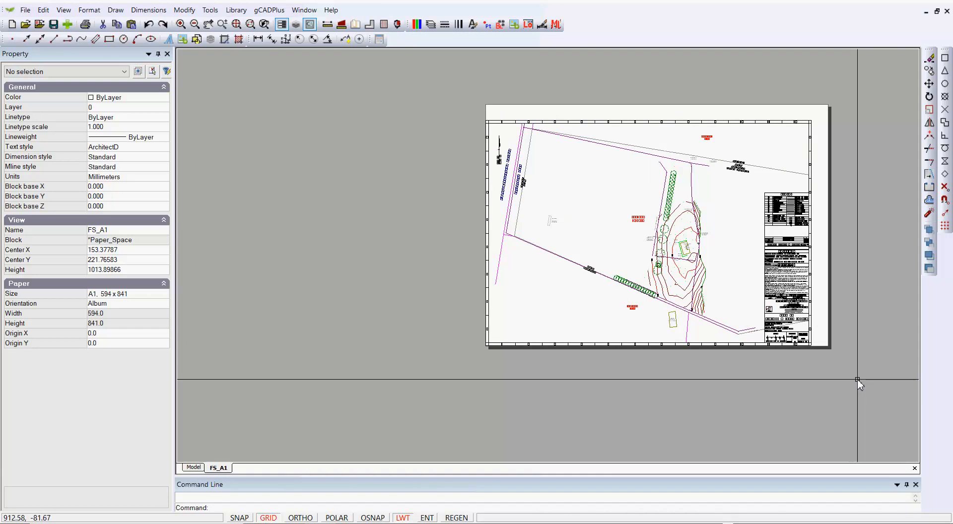
# Erase everything on the FS_A1 layout and delete the layout itself
pyautogui.click(847, 363)
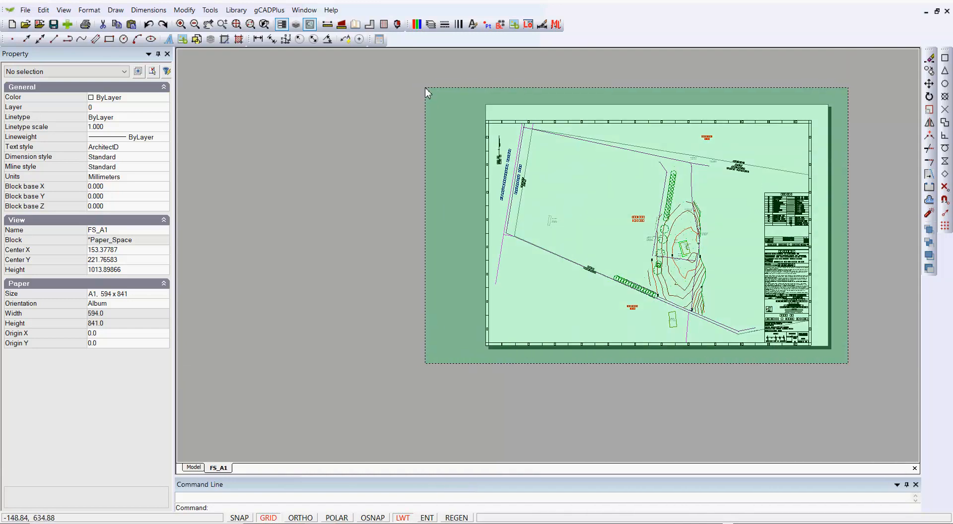
pyautogui.click(425, 89)
pyautogui.press('Delete')
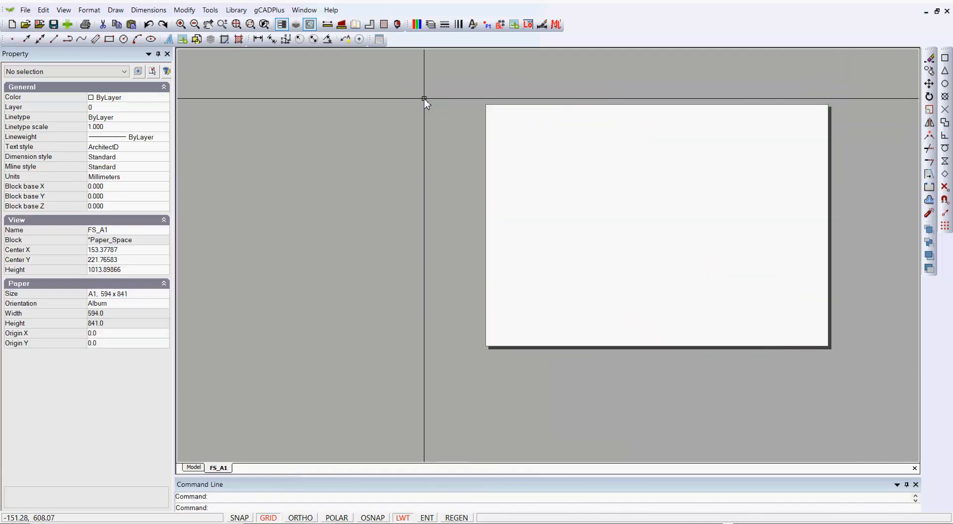
pyautogui.rightClick(221, 469)
pyautogui.click(259, 411)
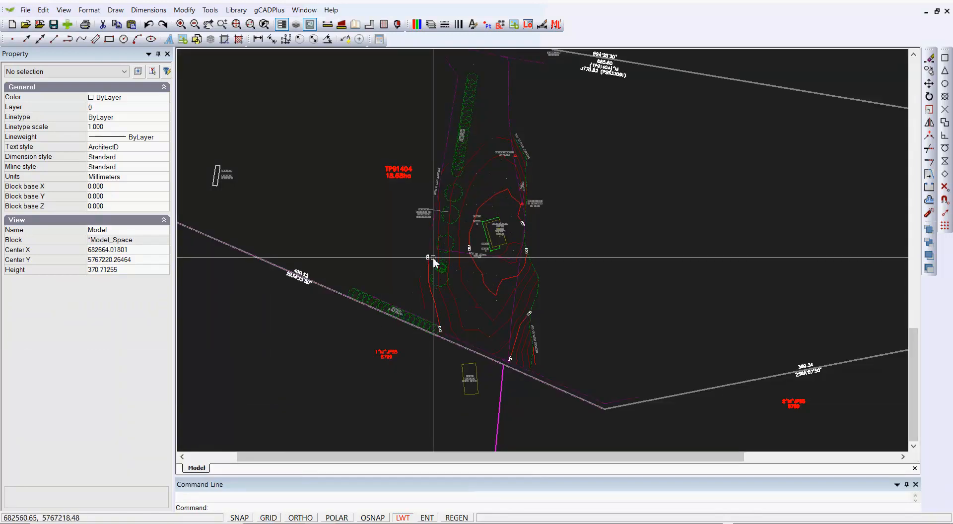
# Erase the two stray PSM block references lying well above the survey boundary in model space
pyautogui.scroll(-6, 433, 258)
pyautogui.scroll(-2, 441, 260)
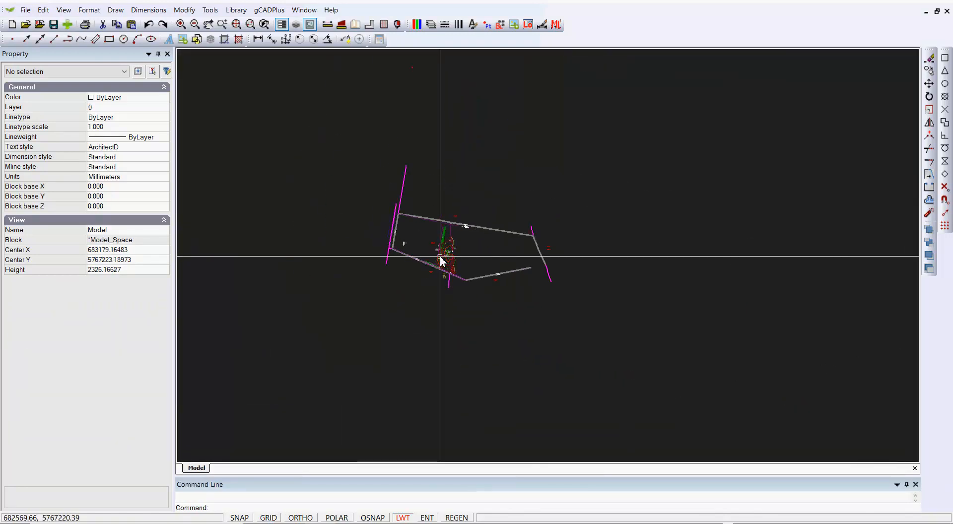
pyautogui.rightClick(651, 318)
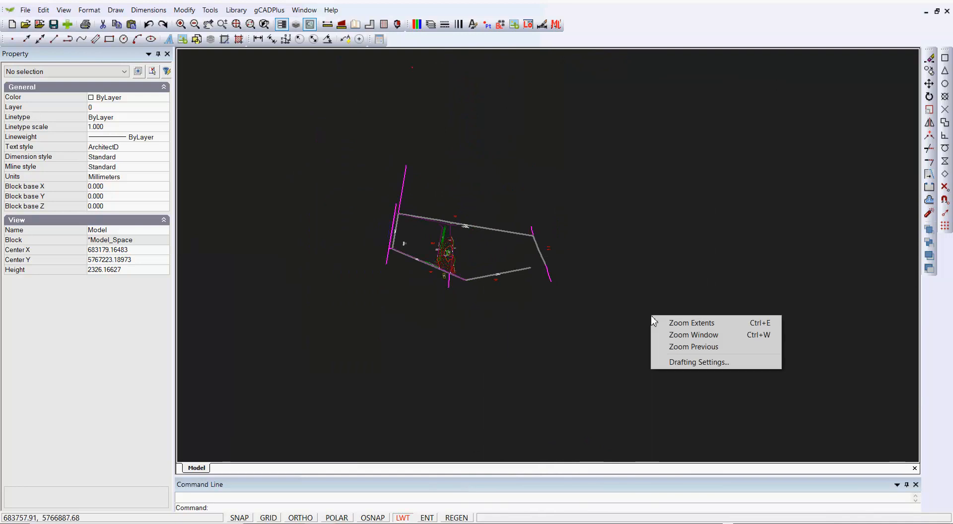
pyautogui.click(677, 323)
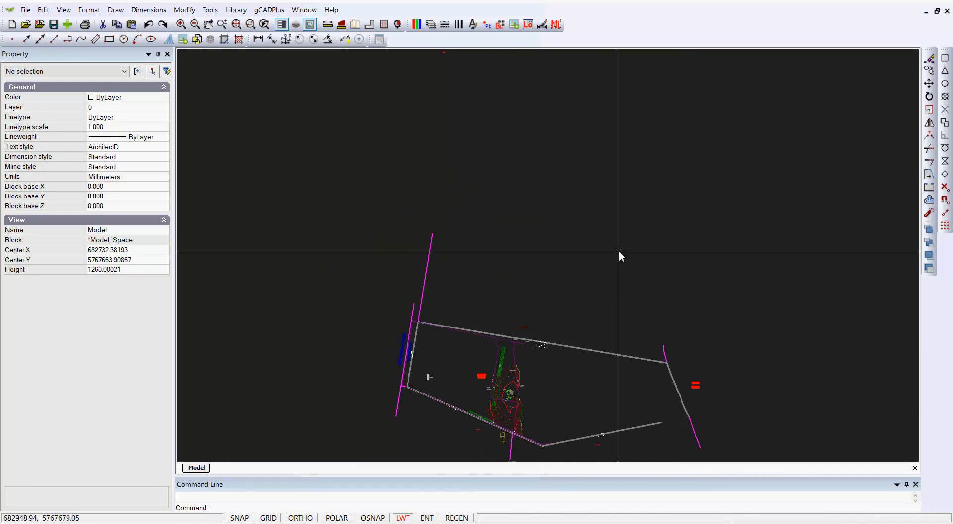
pyautogui.scroll(-3, 619, 251)
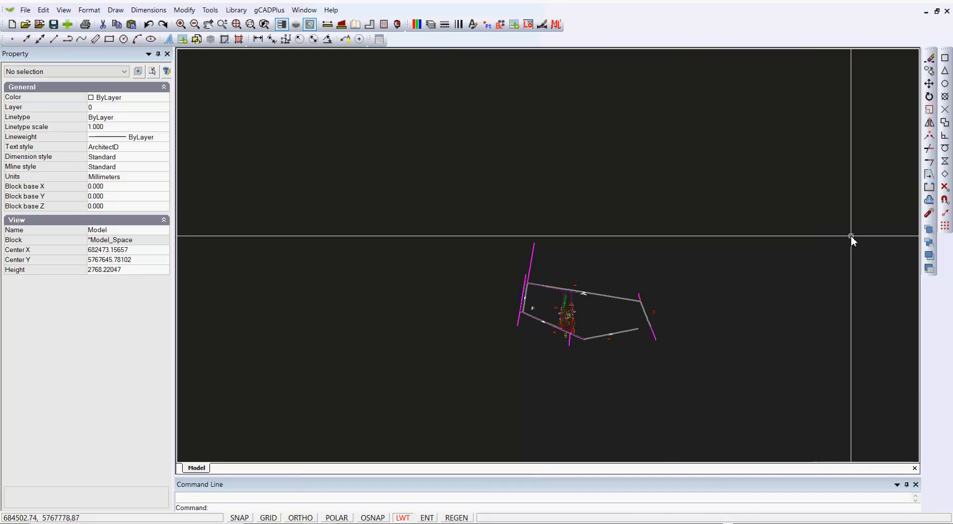
pyautogui.moveTo(851, 237); pyautogui.dragTo(264, 61)
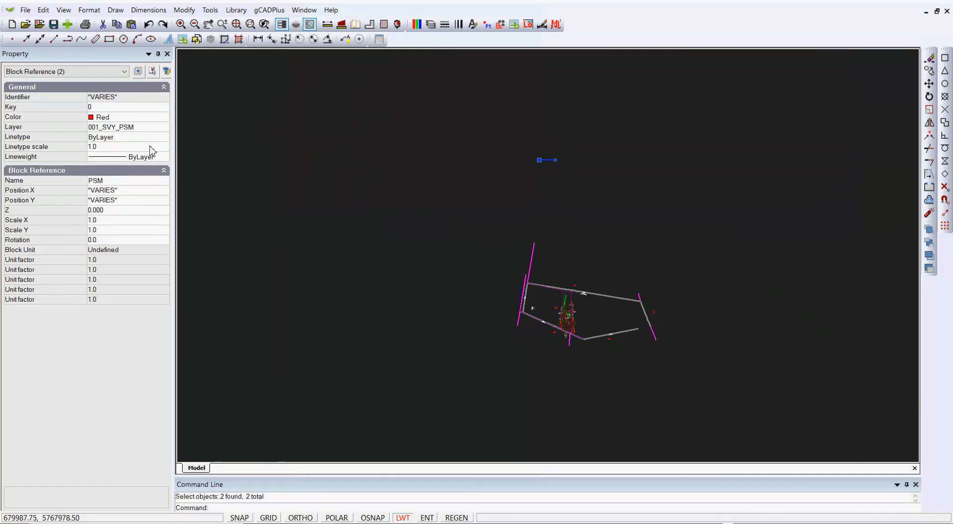
pyautogui.press('Escape')
pyautogui.rightClick(440, 192)
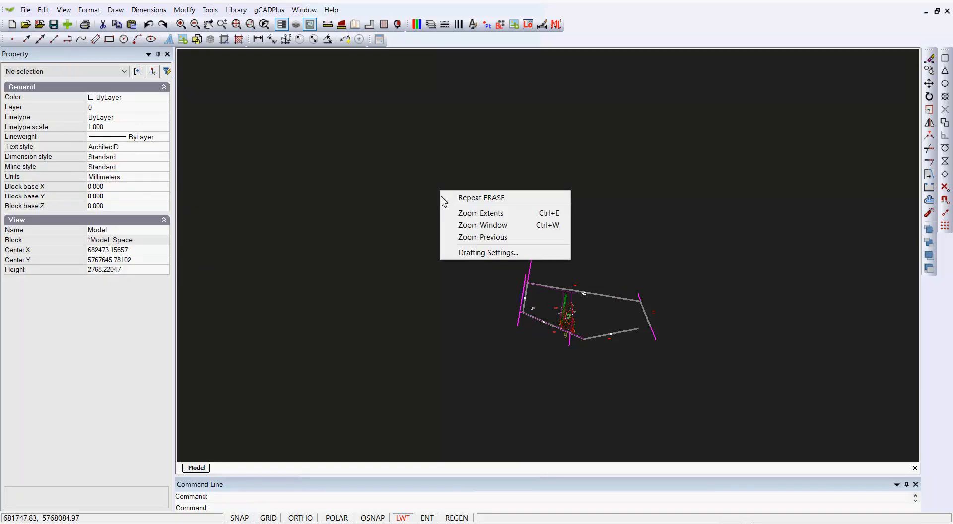
# Regenerate the model-space display and fit the whole survey in view
pyautogui.click(458, 212)
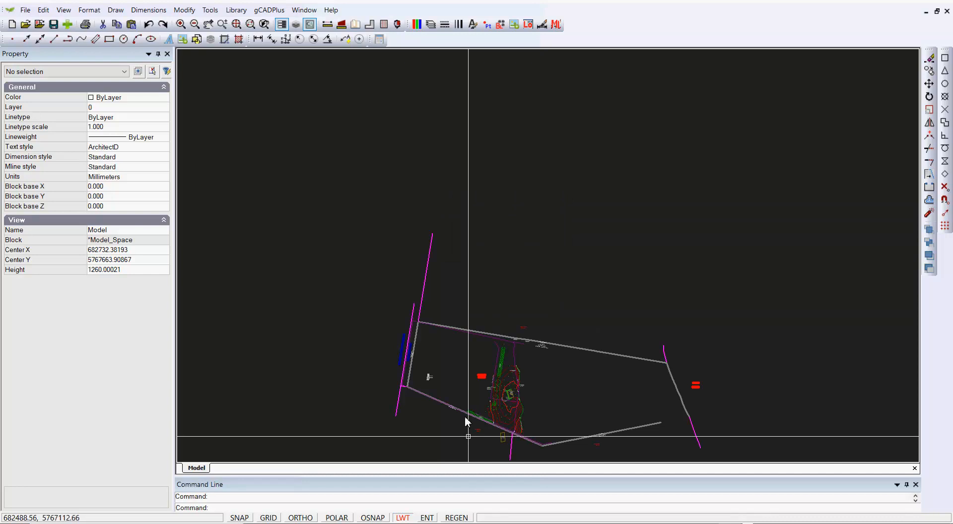
pyautogui.click(457, 518)
pyautogui.rightClick(597, 194)
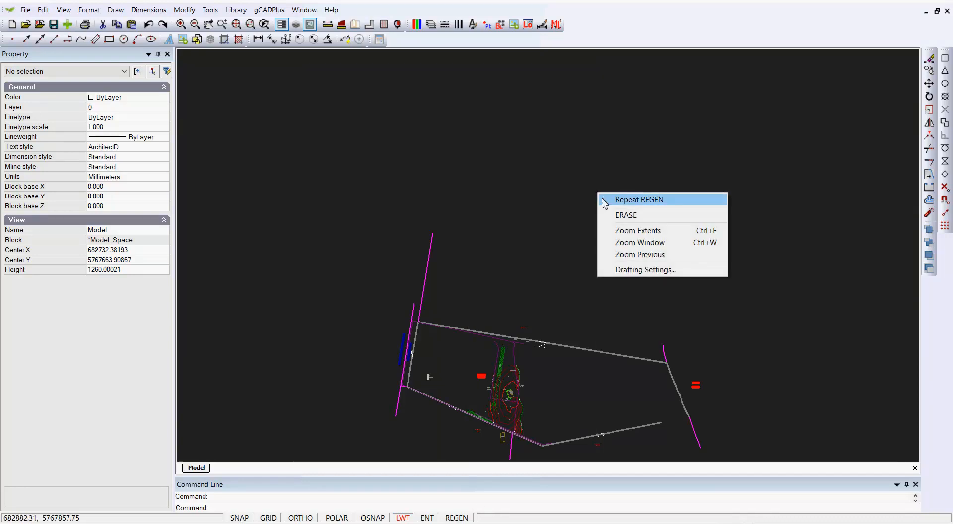
pyautogui.click(645, 231)
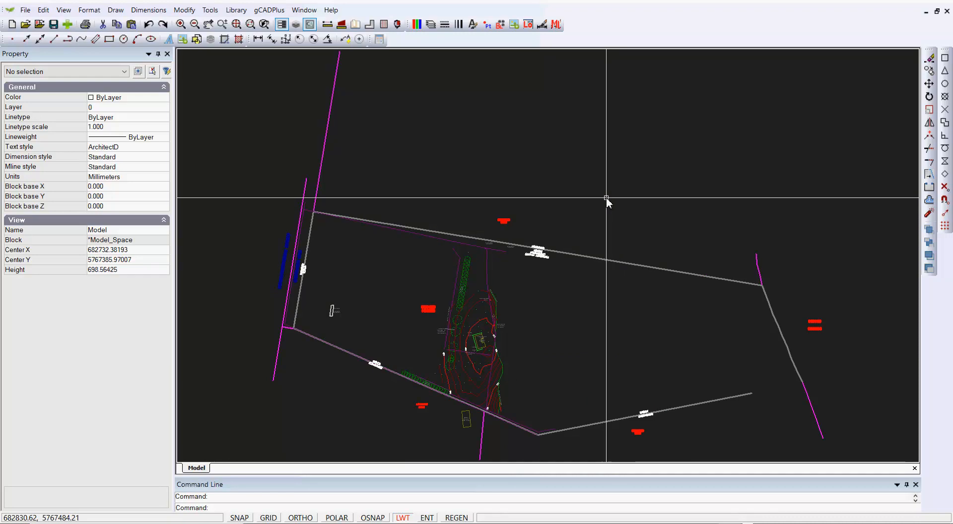
pyautogui.scroll(-3, 606, 198)
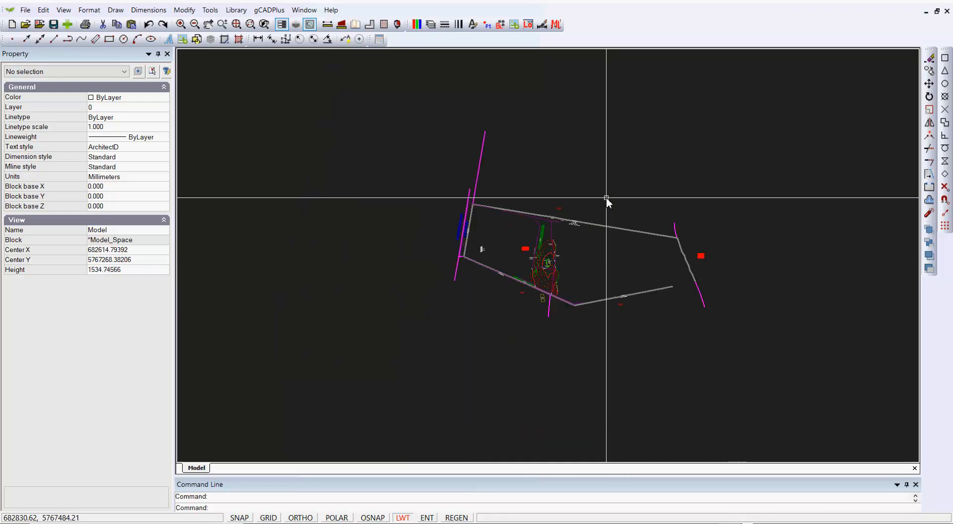
# Scale every object in model space by a factor of 1000 from base point 0,0, and clear the selection
pyautogui.click(209, 10)
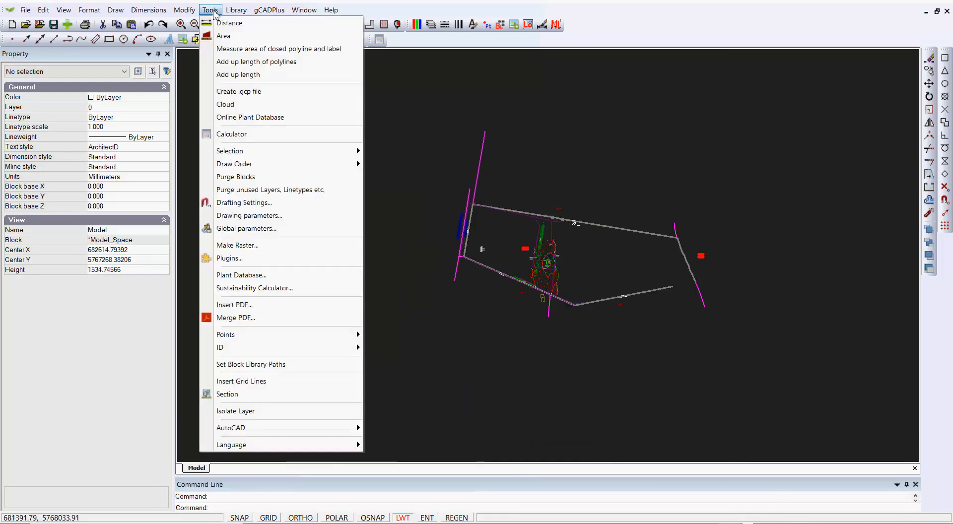
pyautogui.moveTo(266, 151)
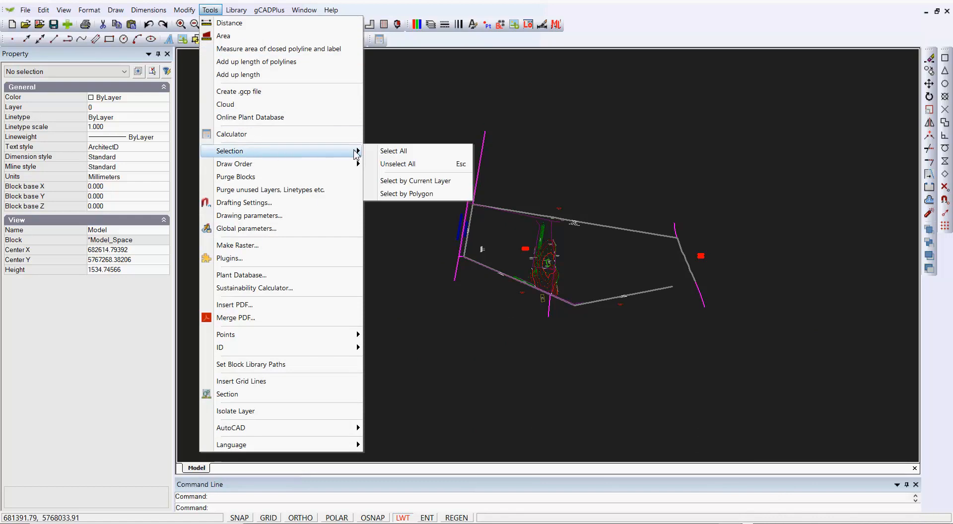
pyautogui.click(384, 151)
pyautogui.rightClick(383, 149)
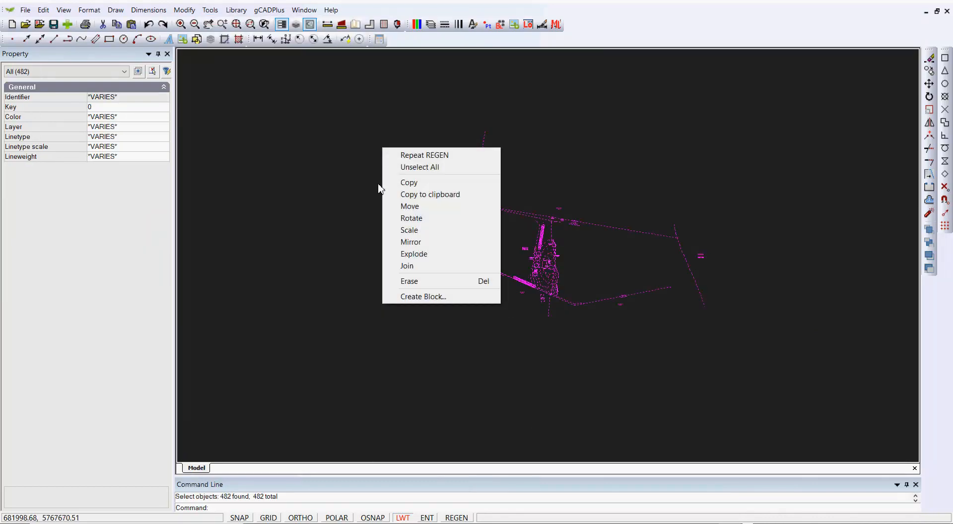
pyautogui.click(415, 229)
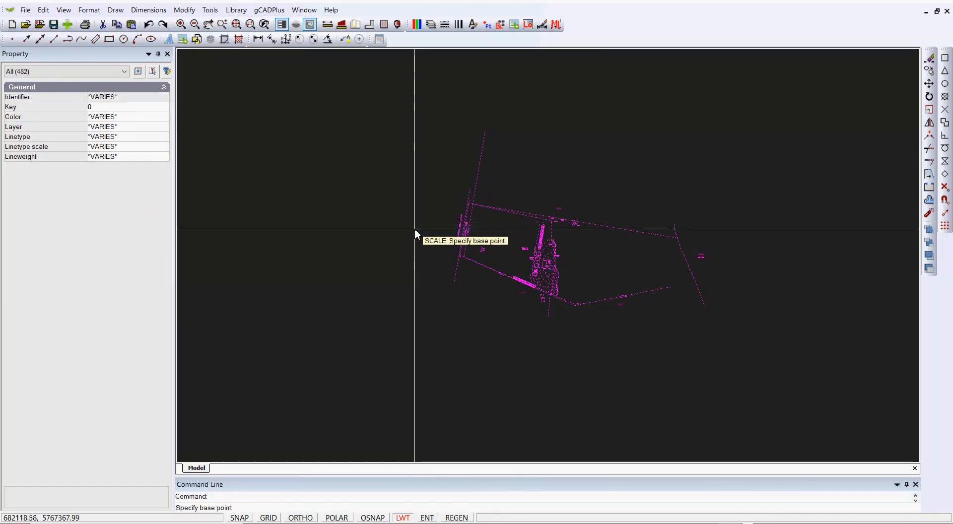
pyautogui.write('0')
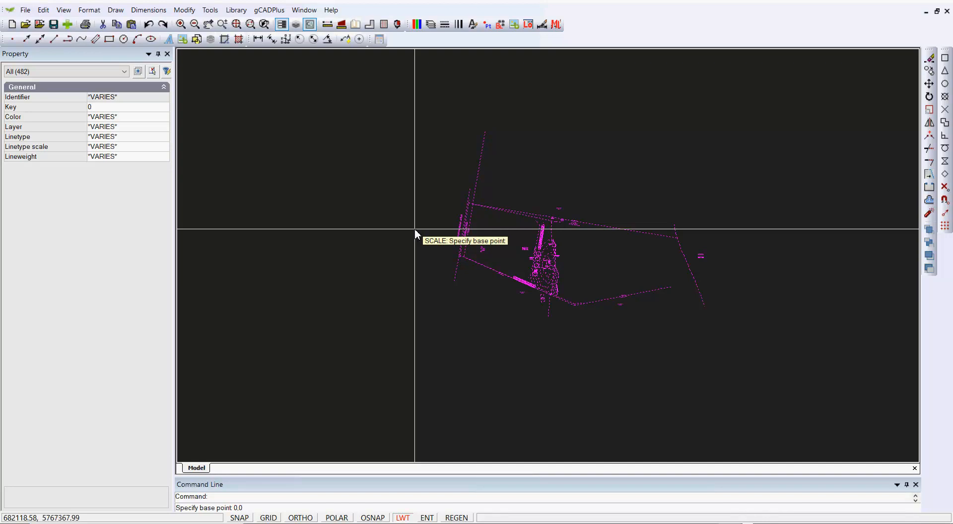
pyautogui.press('Return')
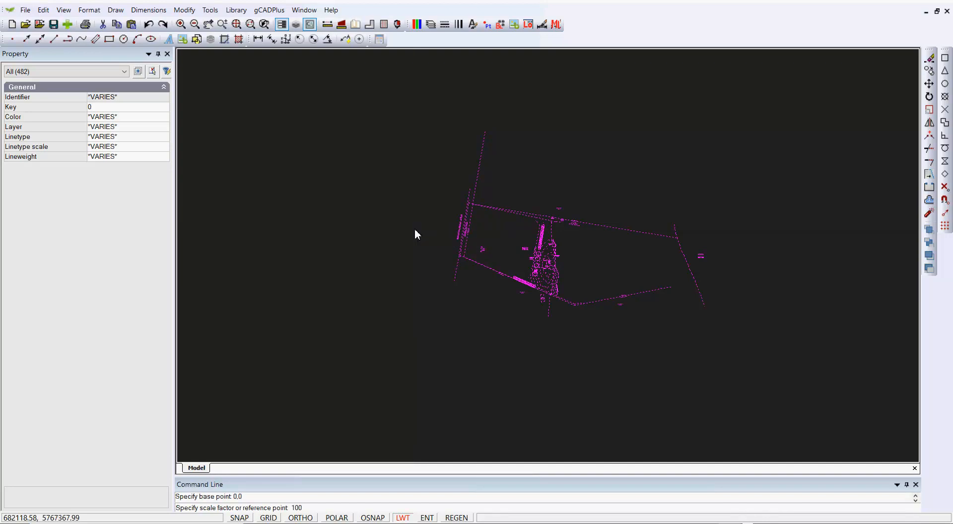
pyautogui.press('Return')
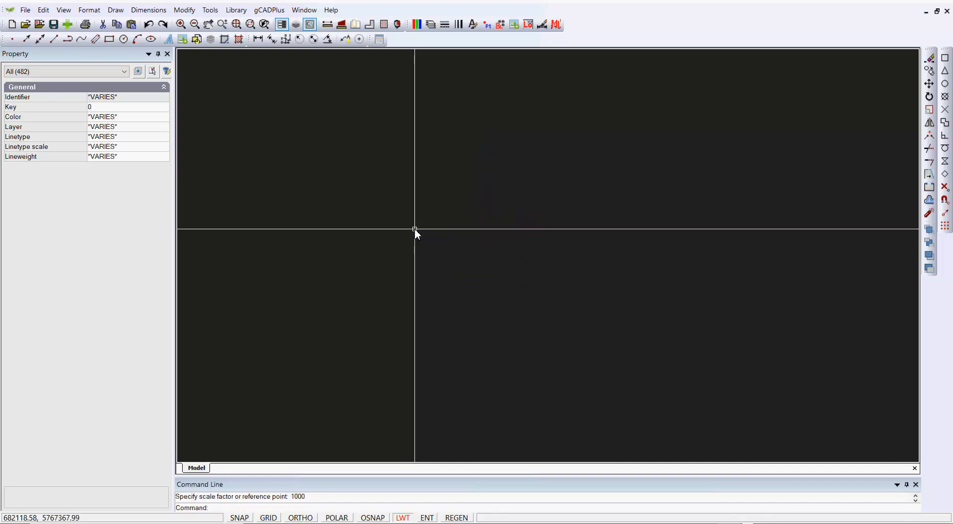
pyautogui.rightClick(415, 229)
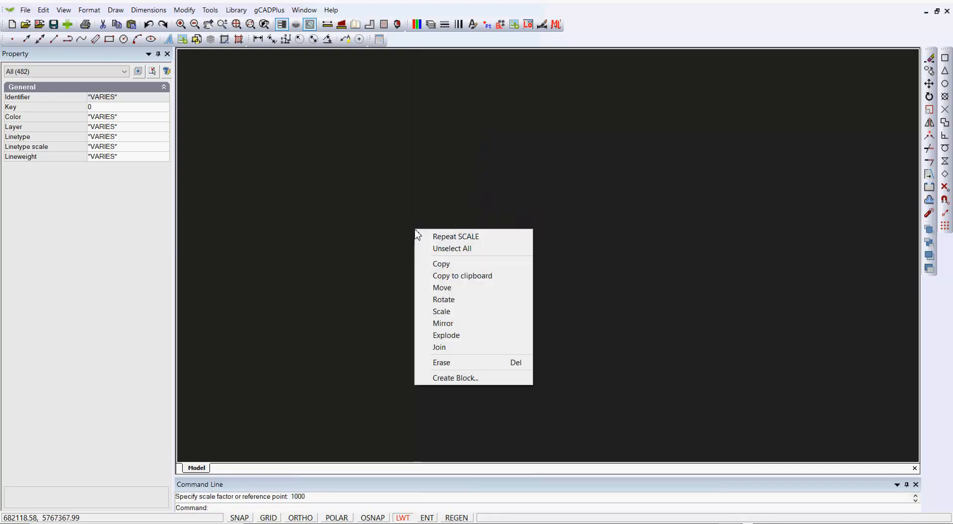
pyautogui.click(460, 253)
# Measure the short wall at the upper end of the recess in the proposed single story brick house outline
pyautogui.rightClick(457, 251)
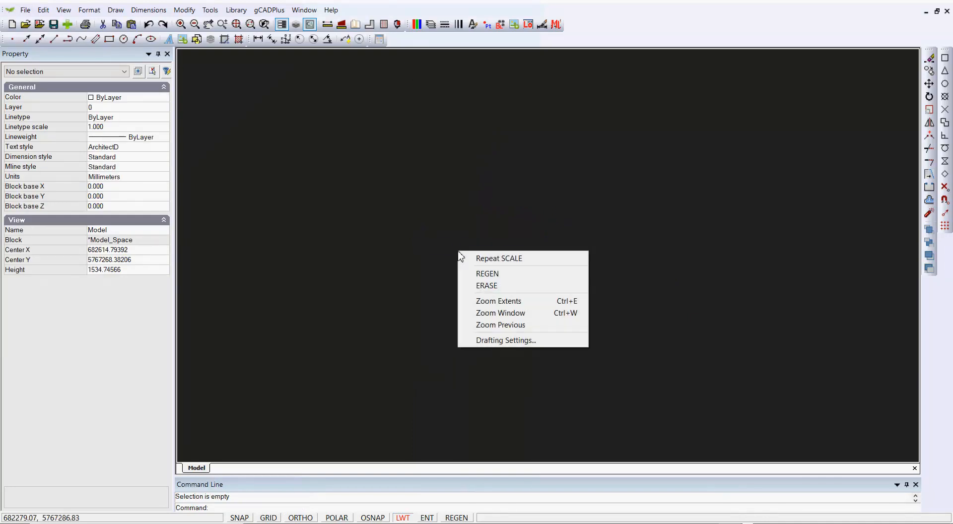
pyautogui.click(486, 301)
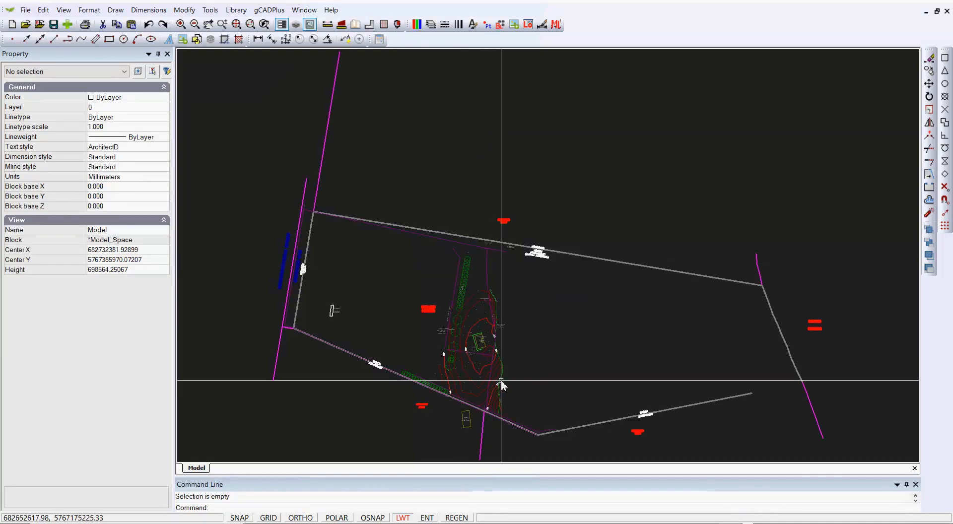
pyautogui.scroll(10, 501, 380)
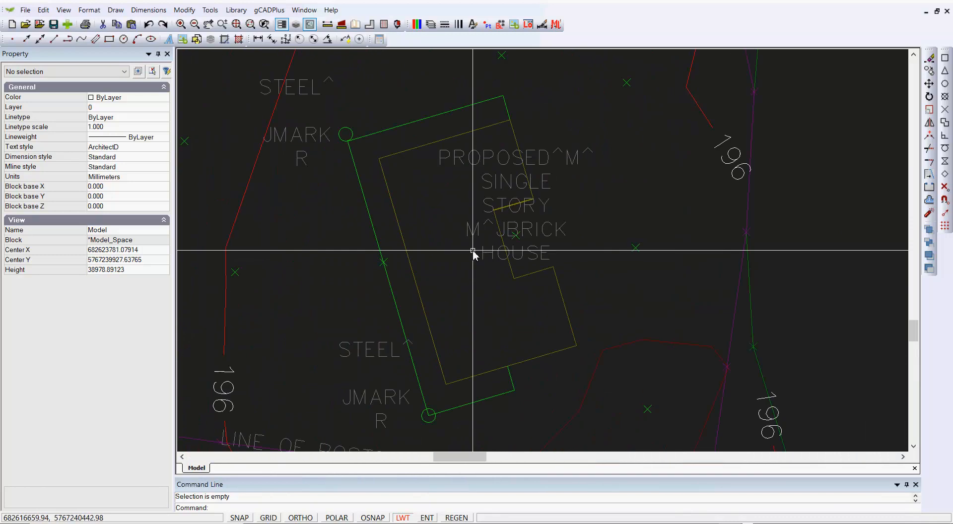
pyautogui.scroll(1, 473, 252)
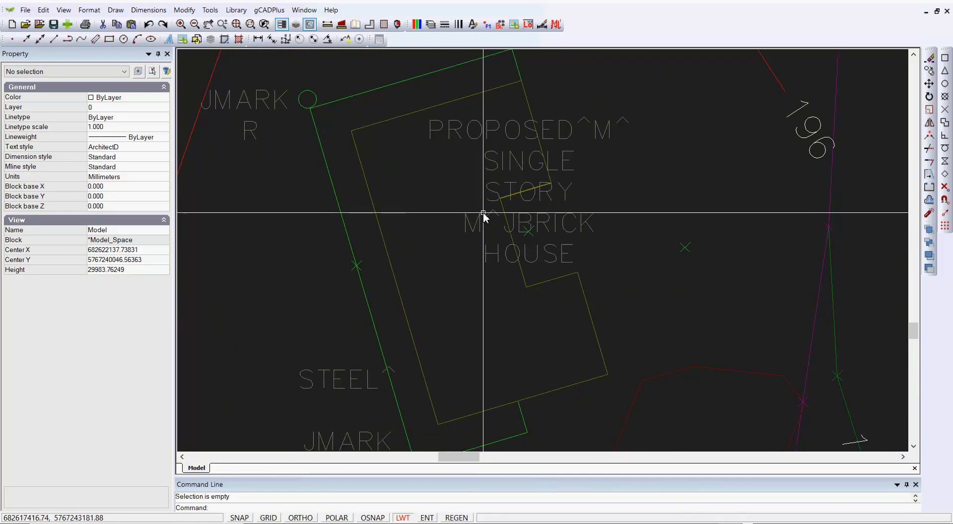
pyautogui.click(327, 25)
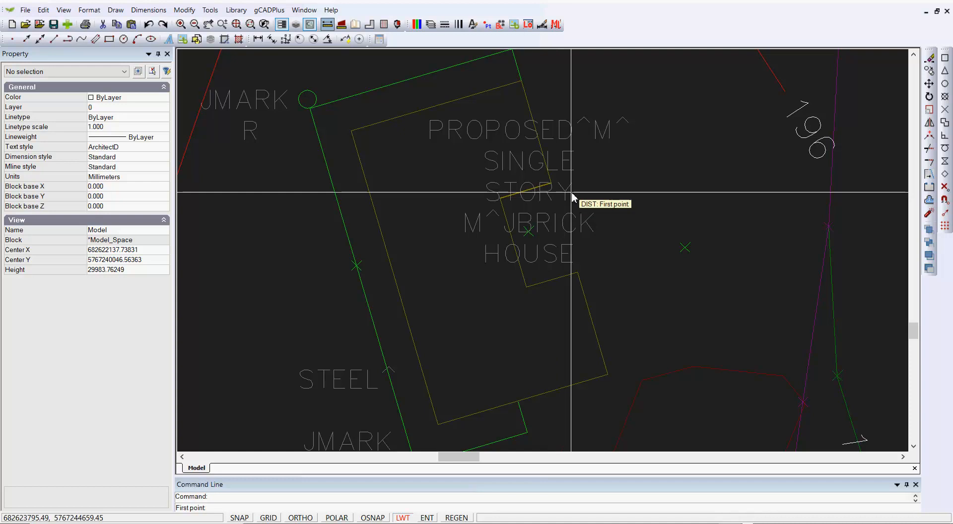
pyautogui.click(501, 199)
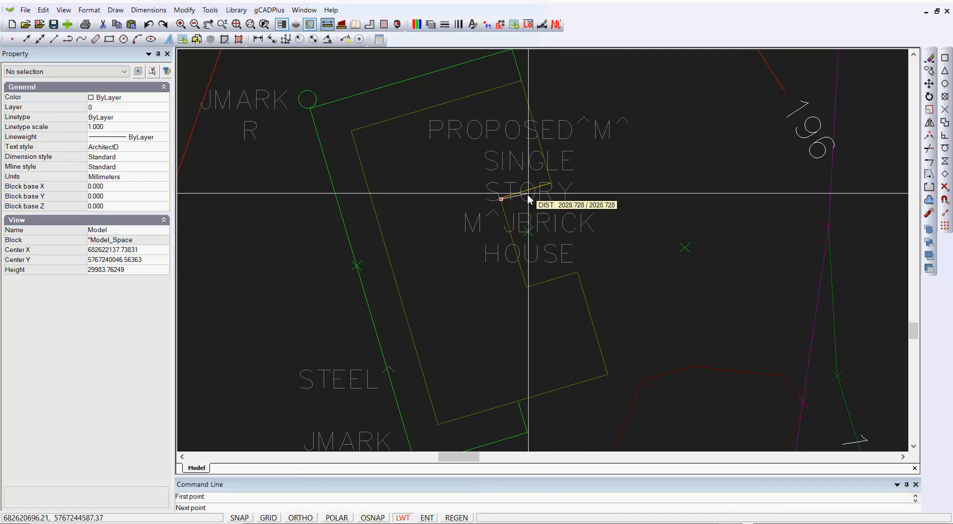
pyautogui.click(550, 183)
# Turn on the visibility of the DTM_200106 layer in the layer properties
pyautogui.scroll(-2, 551, 213)
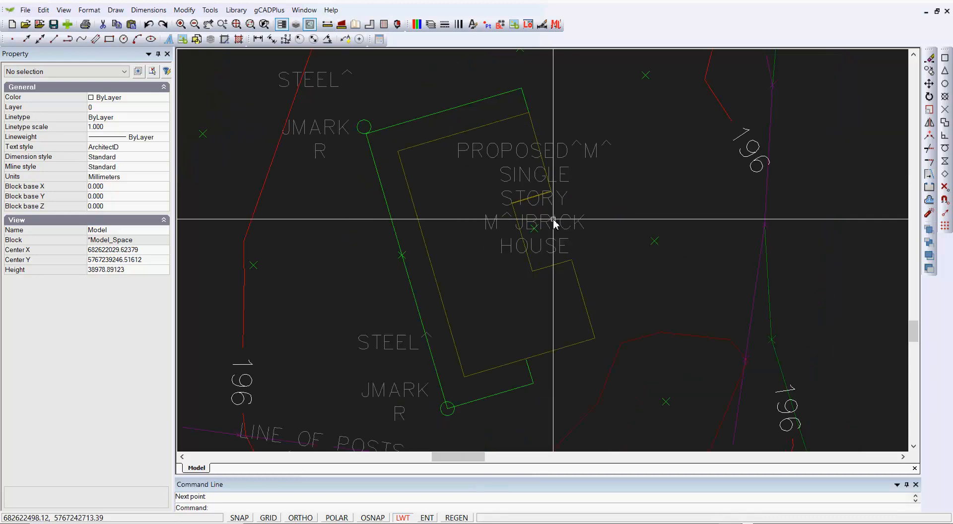
pyautogui.scroll(-3, 553, 220)
pyautogui.scroll(-3, 553, 220)
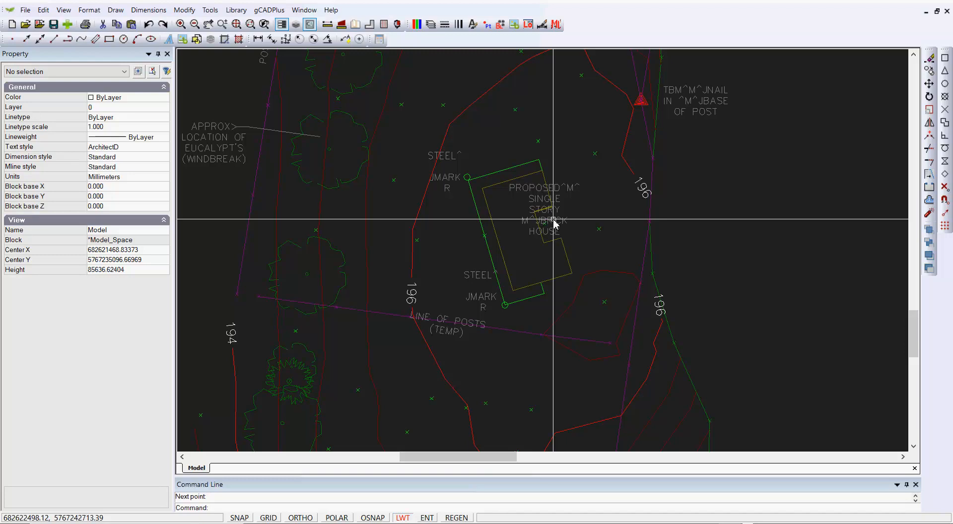
pyautogui.click(431, 25)
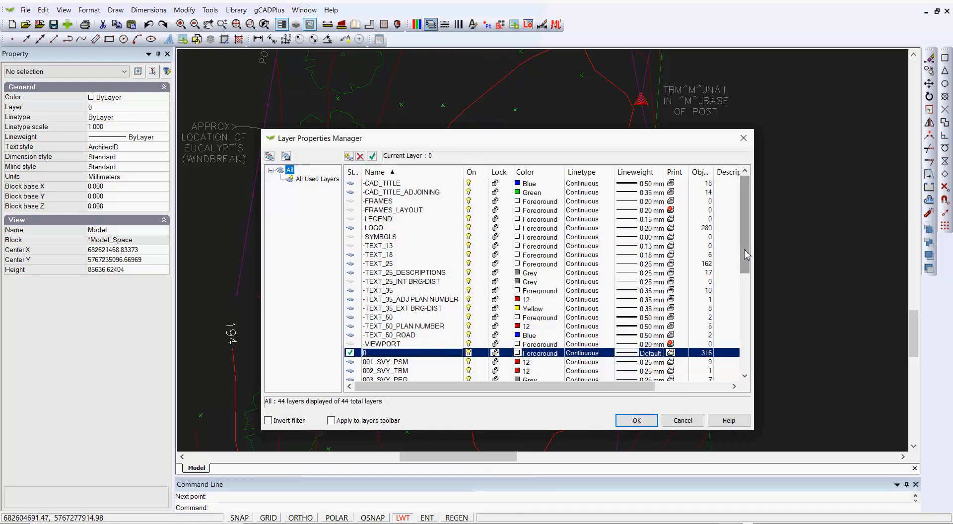
pyautogui.moveTo(745, 254); pyautogui.dragTo(743, 377)
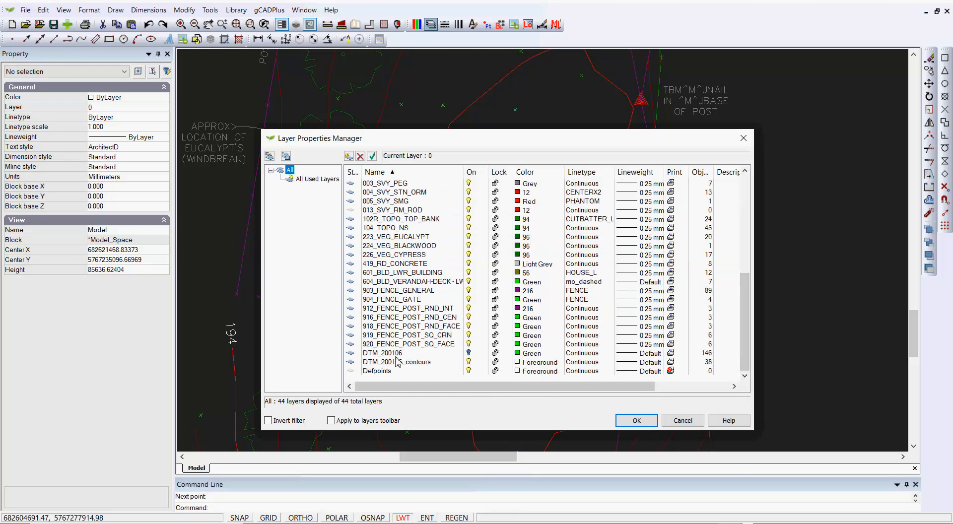
pyautogui.click(469, 354)
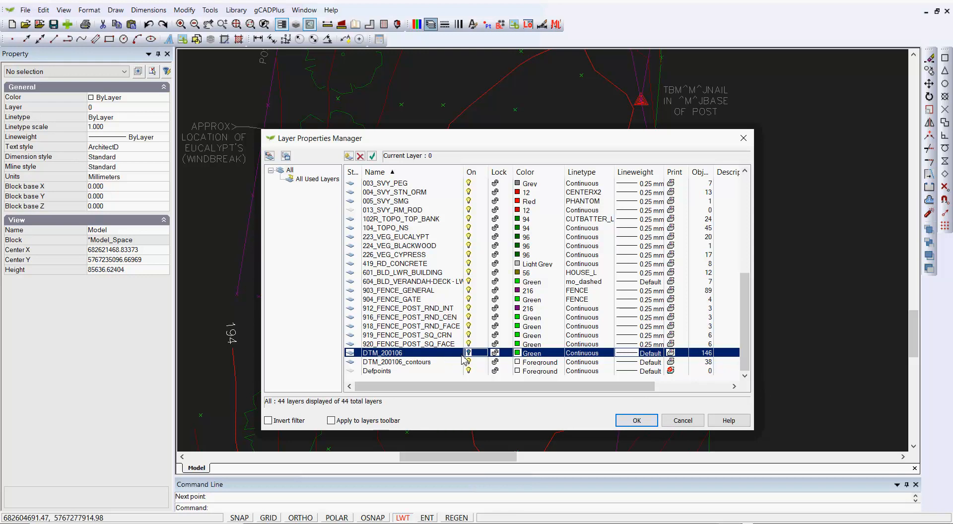
pyautogui.click(636, 420)
# Isolate the DTM_200106 layer so that only its terrain mesh is displayed
pyautogui.scroll(-4, 606, 376)
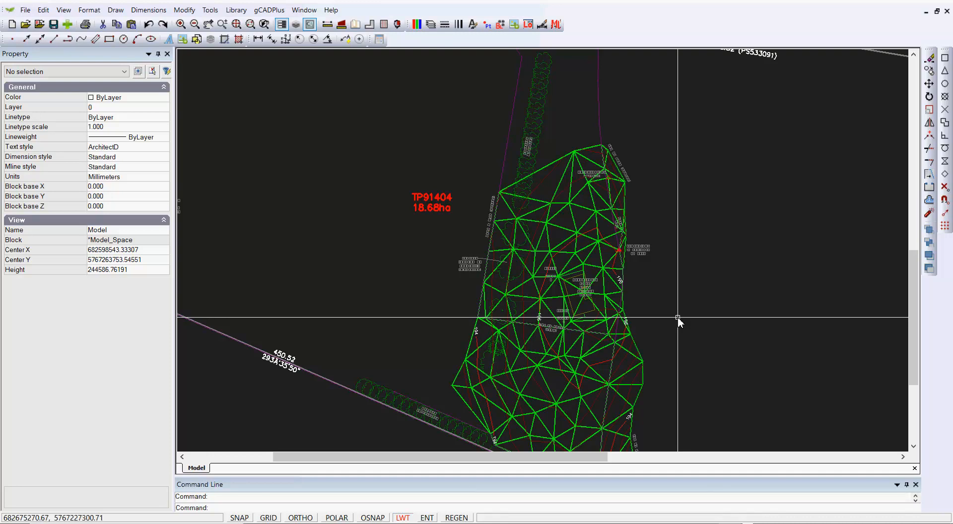
pyautogui.scroll(-1, 677, 317)
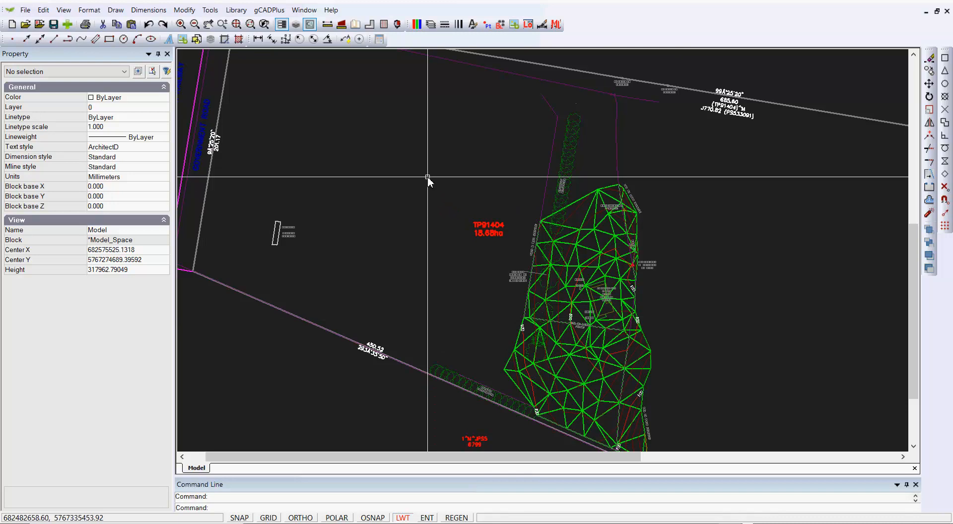
pyautogui.click(210, 10)
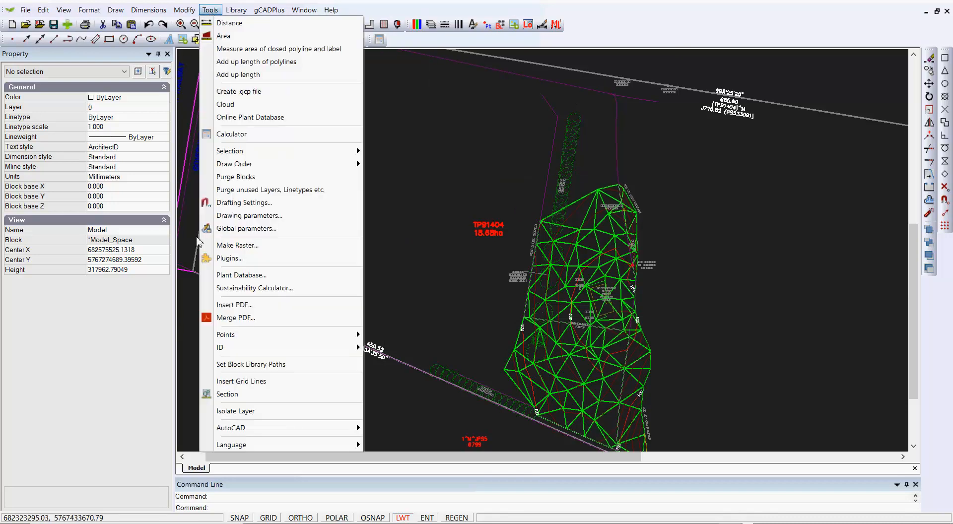
pyautogui.click(275, 414)
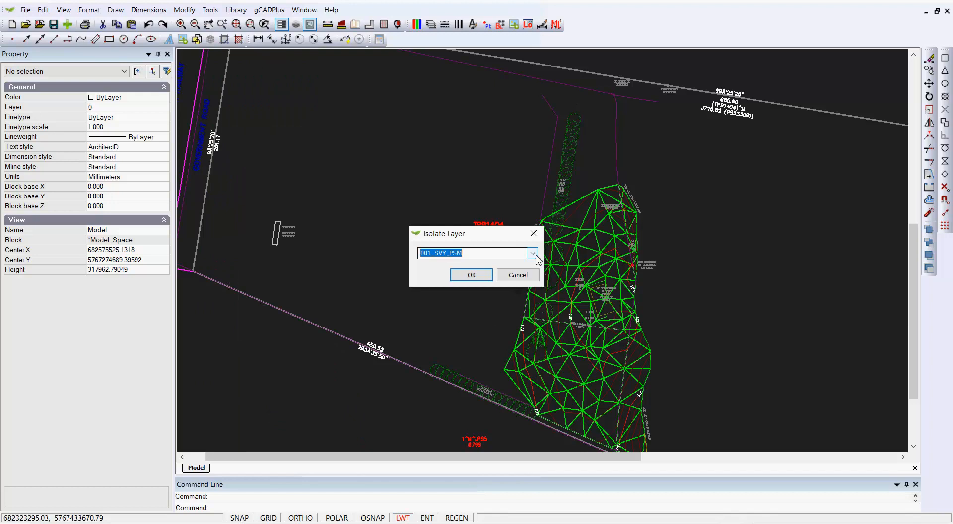
pyautogui.click(532, 253)
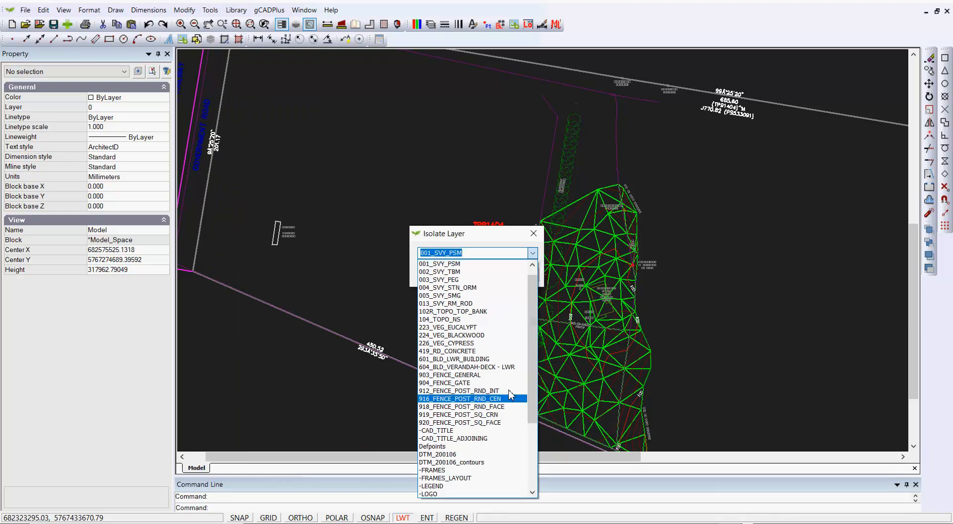
pyautogui.click(446, 454)
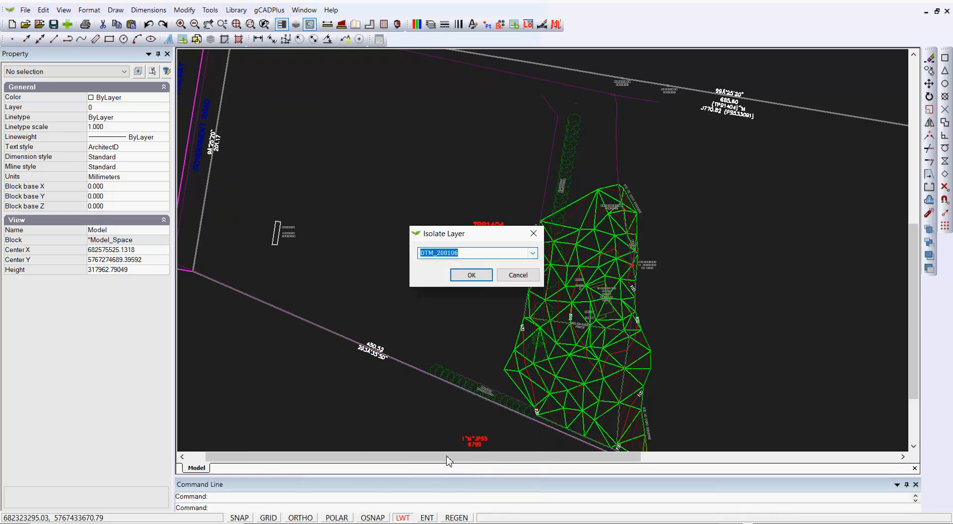
pyautogui.click(469, 276)
# Erase all the triangulated 3D faces of the terrain mesh on the isolated DTM_200106 layer
pyautogui.scroll(-2, 466, 274)
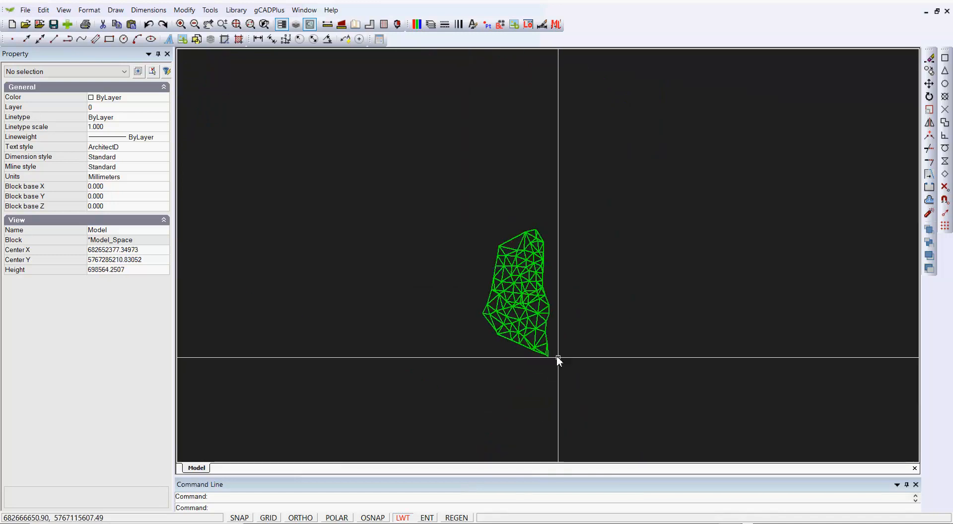
pyautogui.moveTo(598, 391); pyautogui.dragTo(460, 209)
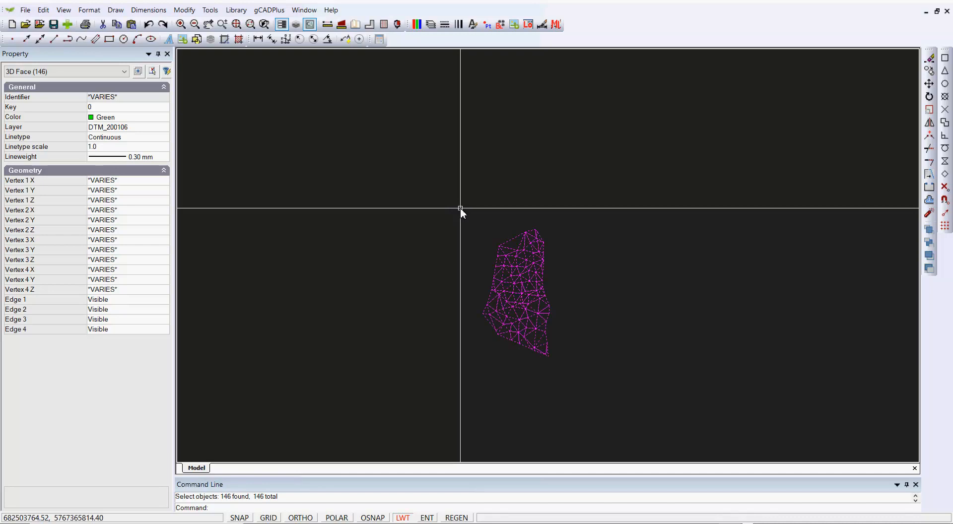
pyautogui.press('Delete')
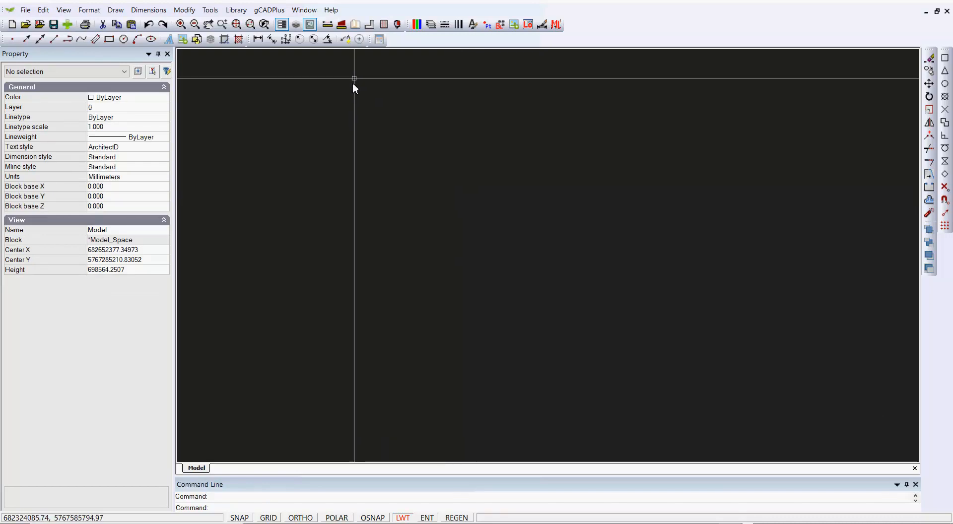
# Turn on the visibility of all layers in the layer properties
pyautogui.click(430, 24)
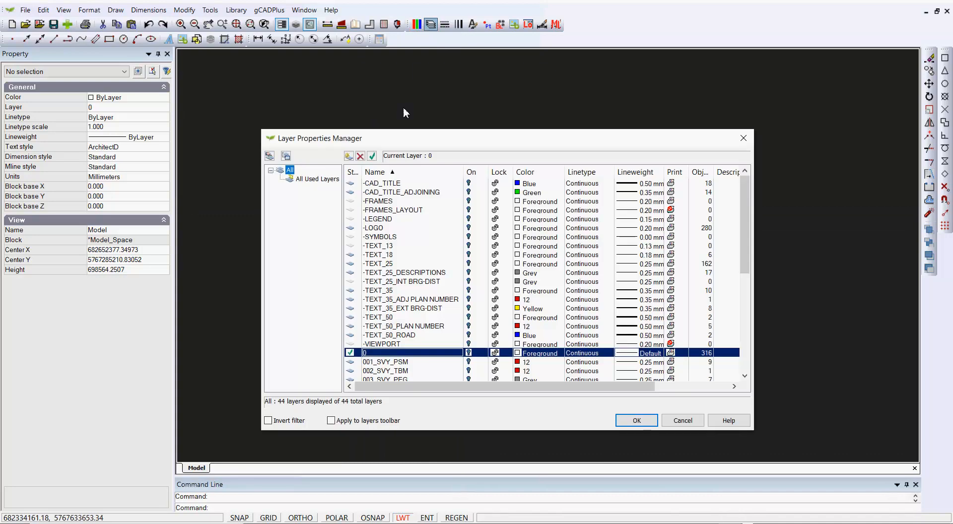
pyautogui.rightClick(287, 172)
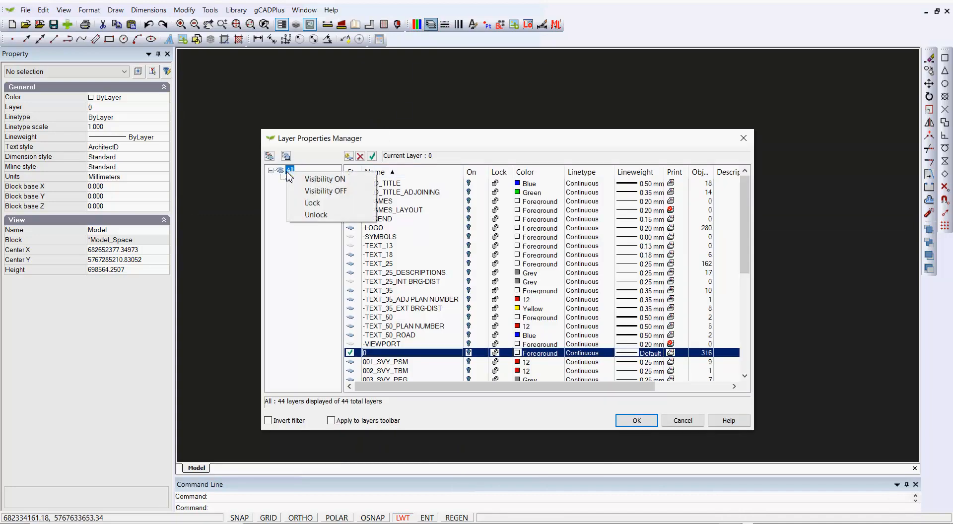
pyautogui.click(313, 179)
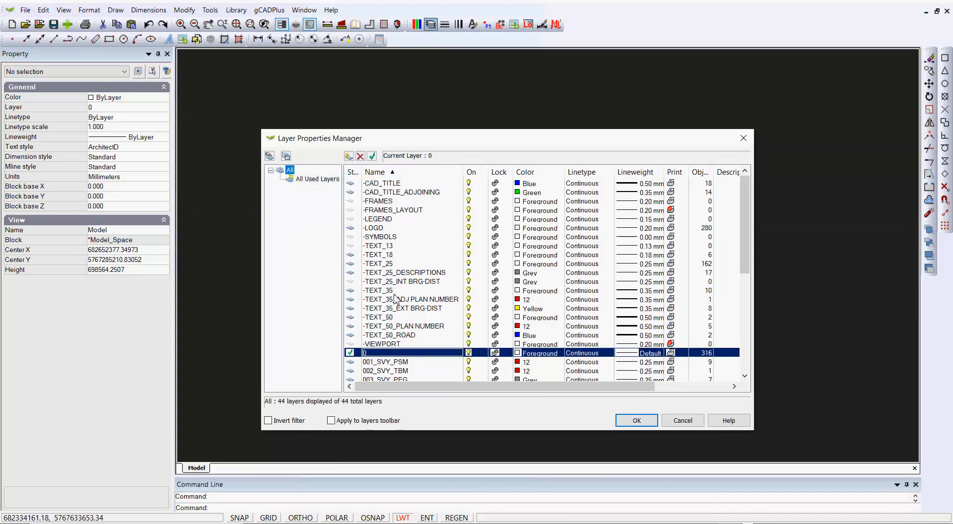
# Delete the empty layers -FRAMES, -FRAMES_LAYOUT and -LEGEND, apply the change and check the rest of the layer list
pyautogui.click(352, 202)
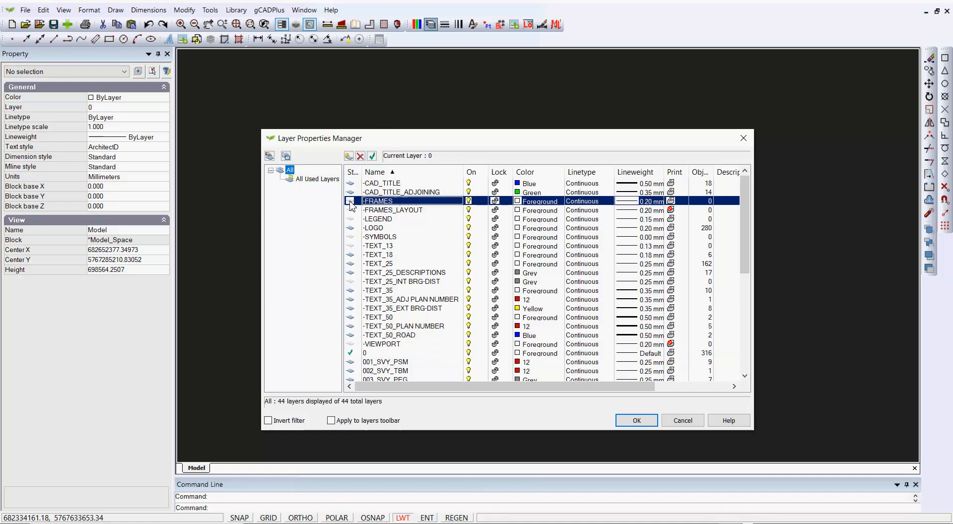
pyautogui.click(360, 156)
pyautogui.click(355, 211)
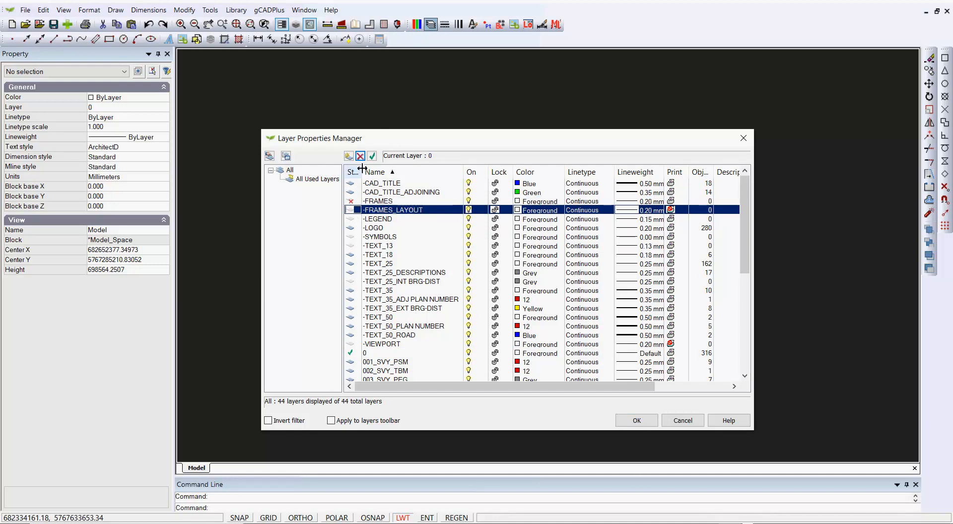
pyautogui.click(361, 157)
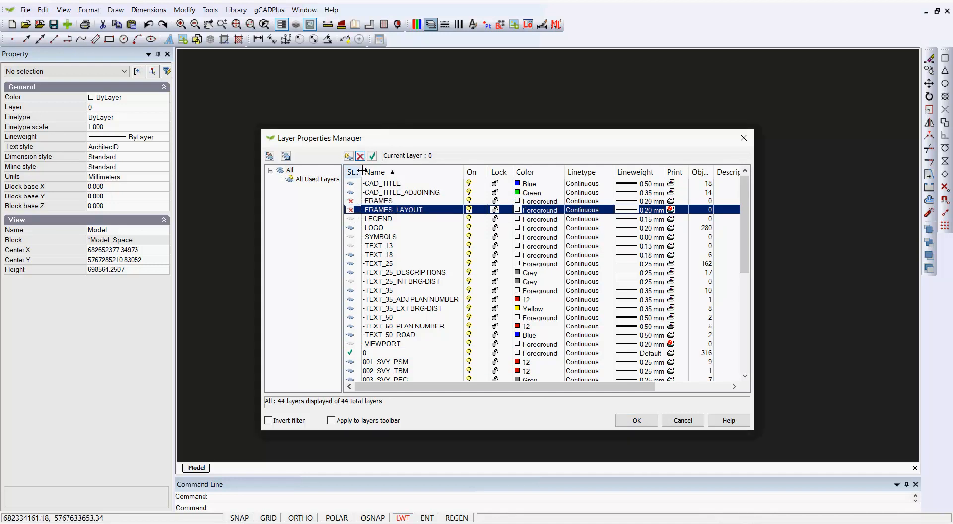
pyautogui.click(352, 219)
pyautogui.click(361, 156)
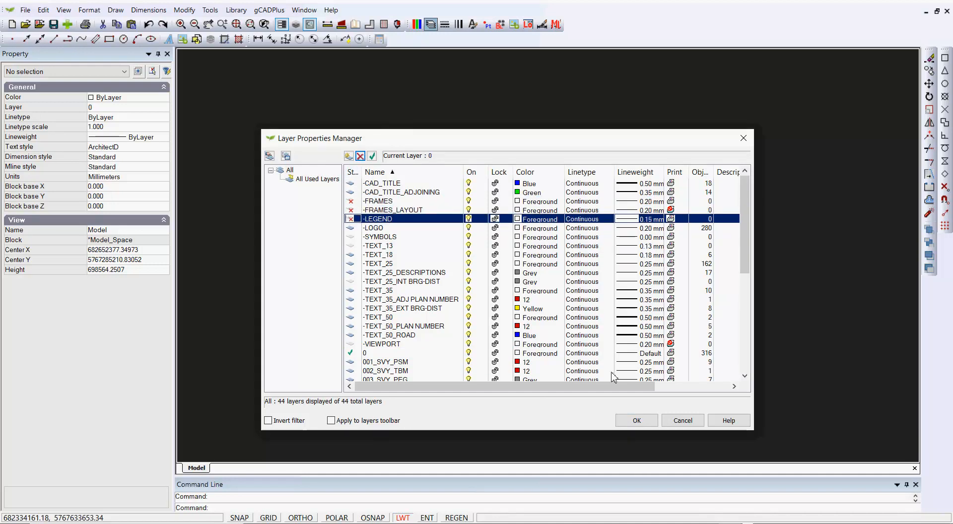
pyautogui.click(638, 421)
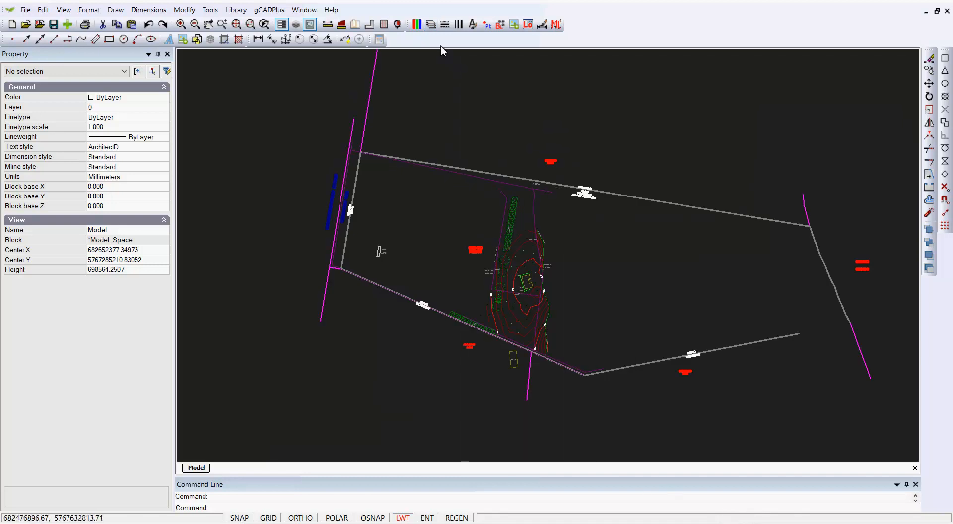
pyautogui.click(430, 24)
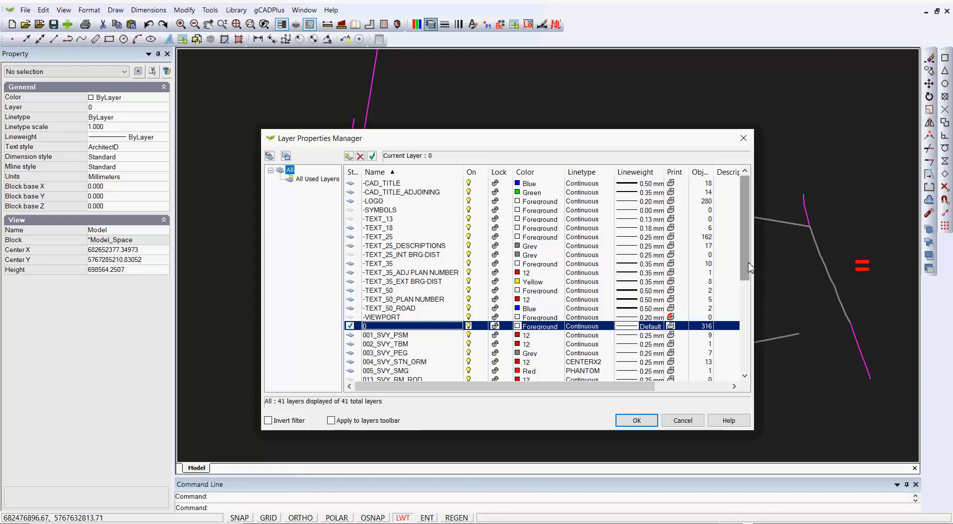
pyautogui.moveTo(749, 268); pyautogui.dragTo(744, 362)
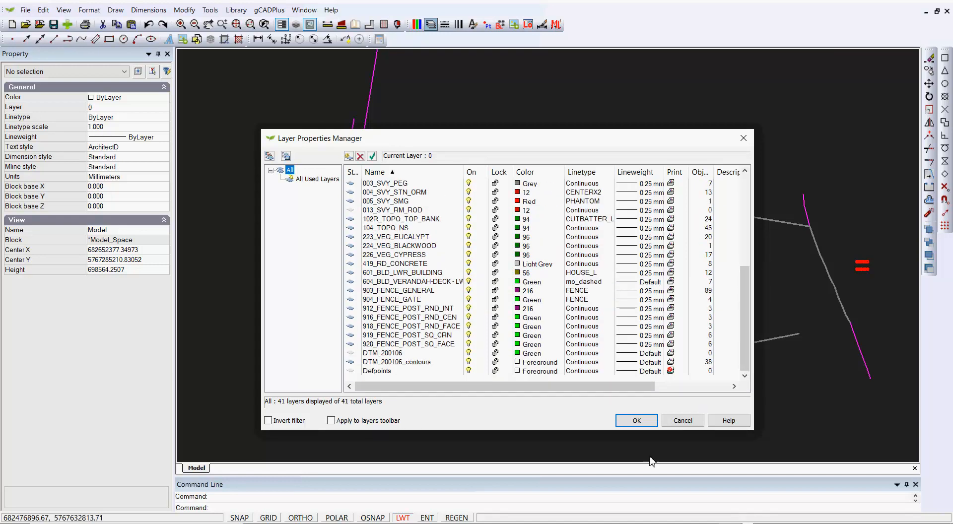
pyautogui.click(636, 420)
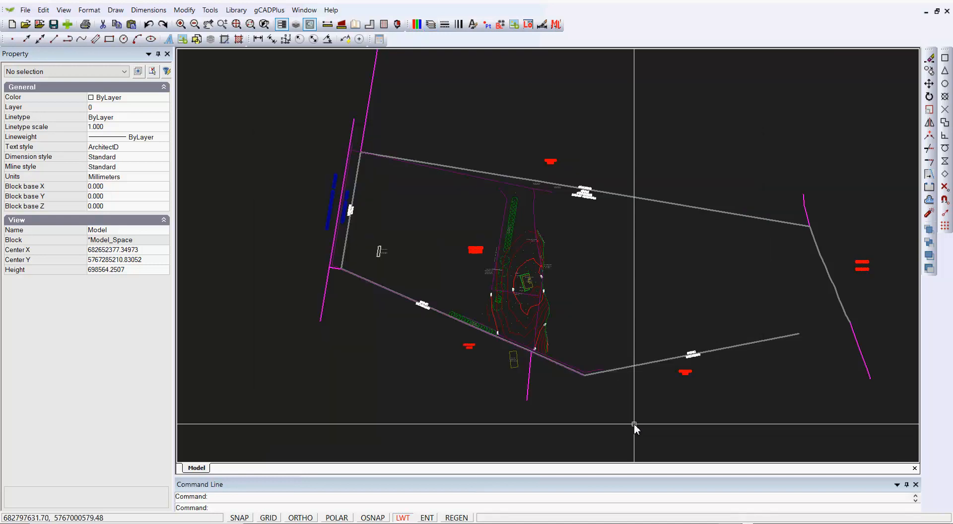
# Delete all unused blocks from the drawing, including hidden ones such as *U0
pyautogui.scroll(1, 533, 302)
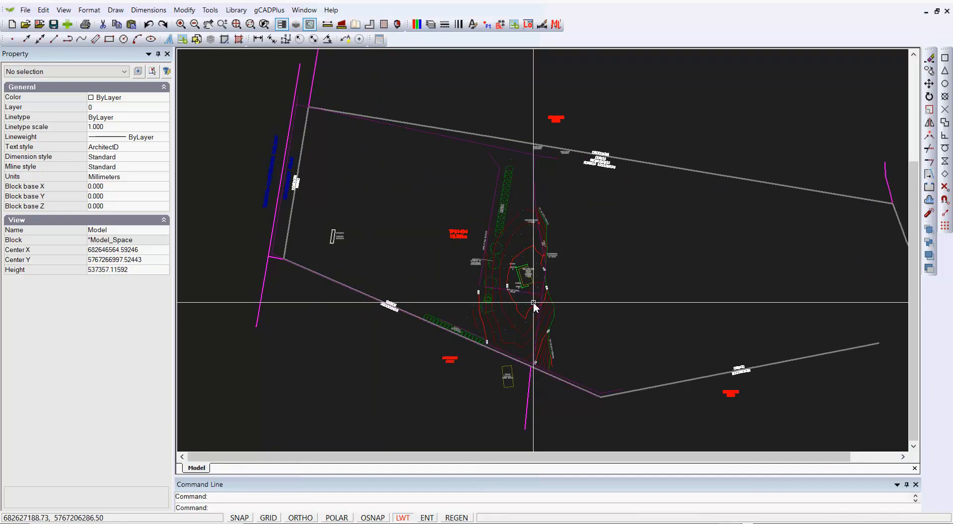
pyautogui.scroll(2, 533, 303)
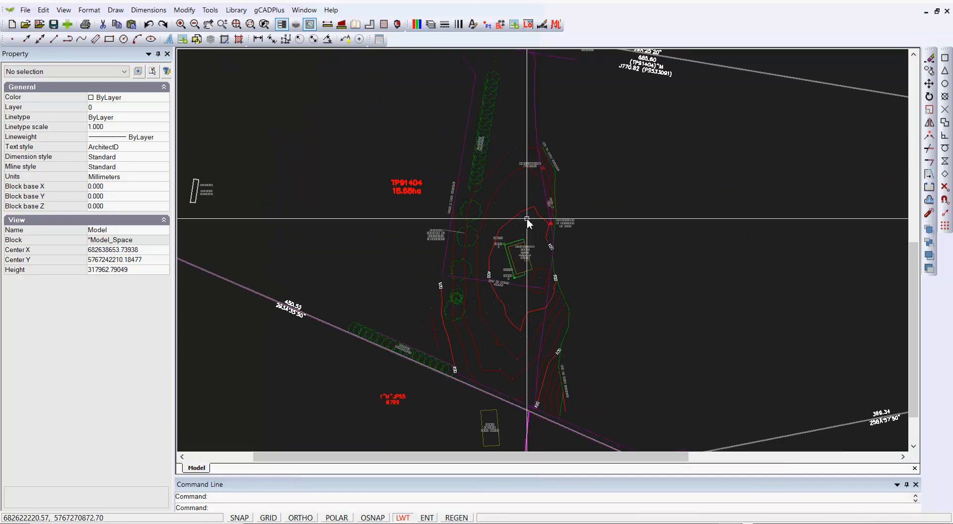
pyautogui.click(500, 24)
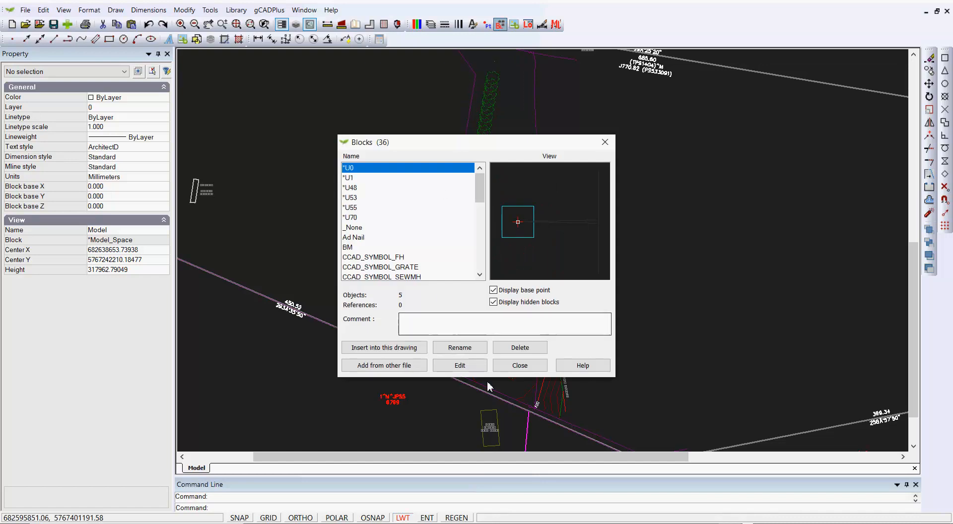
pyautogui.click(519, 347)
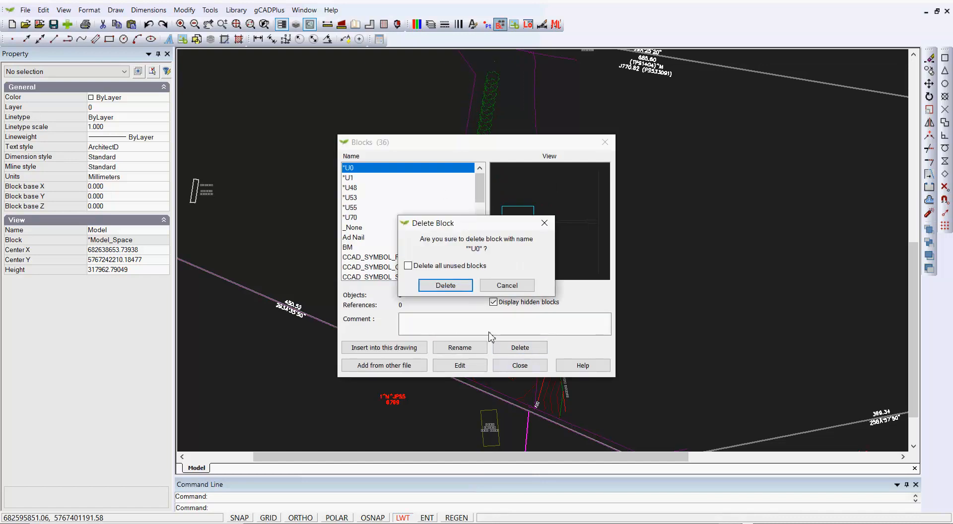
pyautogui.click(445, 286)
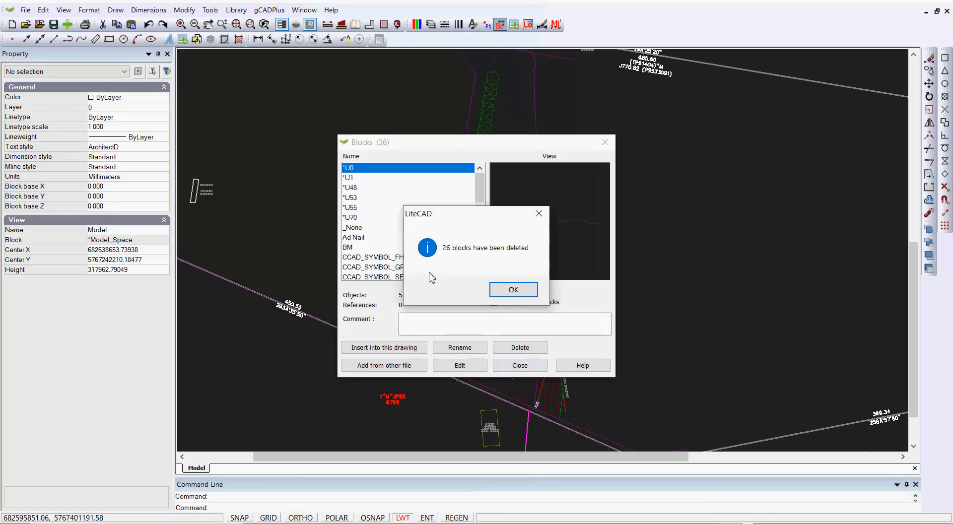
pyautogui.click(513, 291)
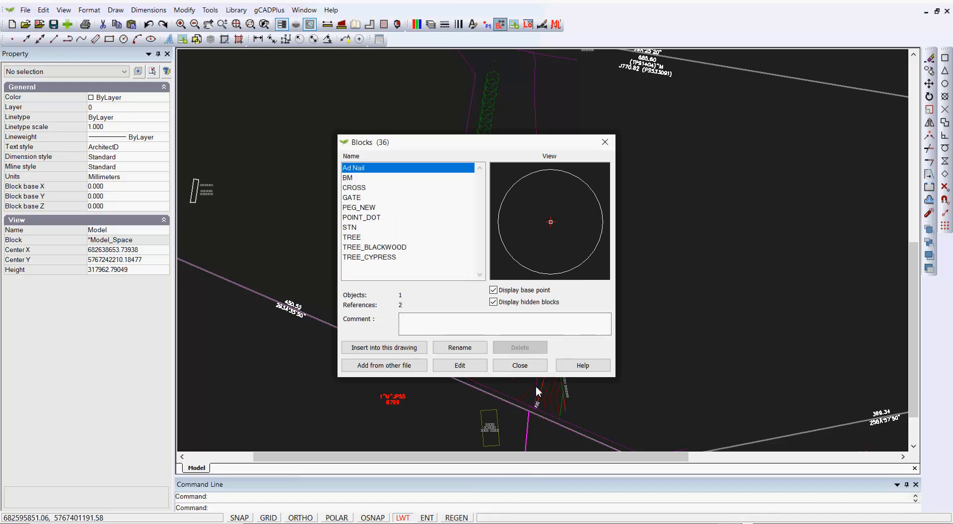
pyautogui.click(519, 365)
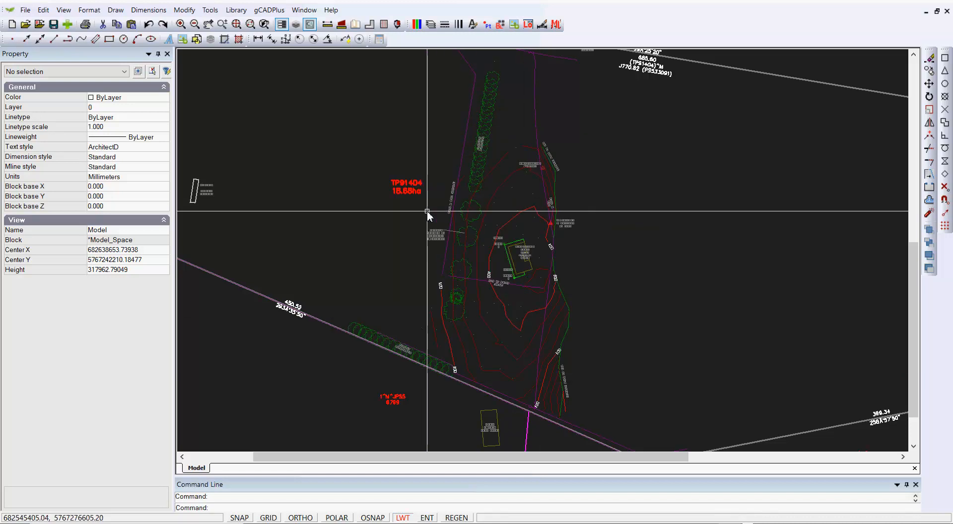